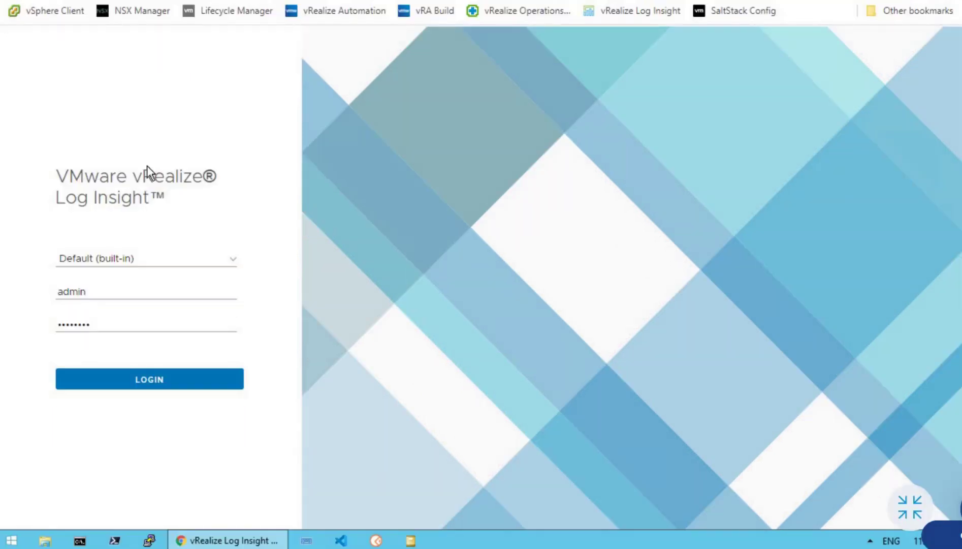
Log in to vRealize Log Insight with the prefilled built-in admin account.
{"action": "left_click_drag", "start_coordinate": [40, 151], "coordinate": [253, 223]}
{"action": "mouse_move", "coordinate": [36, 274]}
{"action": "left_mouse_down"}
{"action": "mouse_move", "coordinate": [156, 325]}
{"action": "mouse_move", "coordinate": [263, 343]}
{"action": "left_mouse_up"}
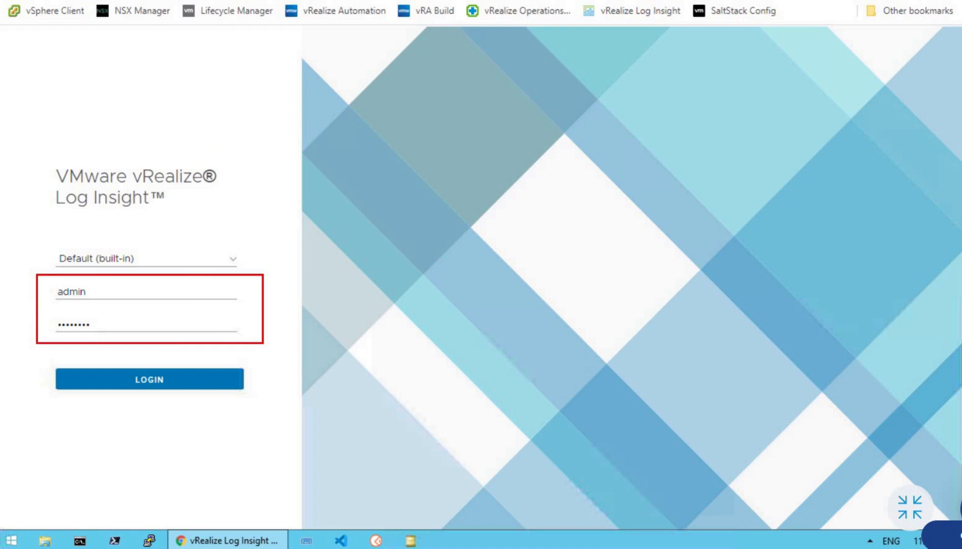
{"action": "left_click", "coordinate": [162, 381]}
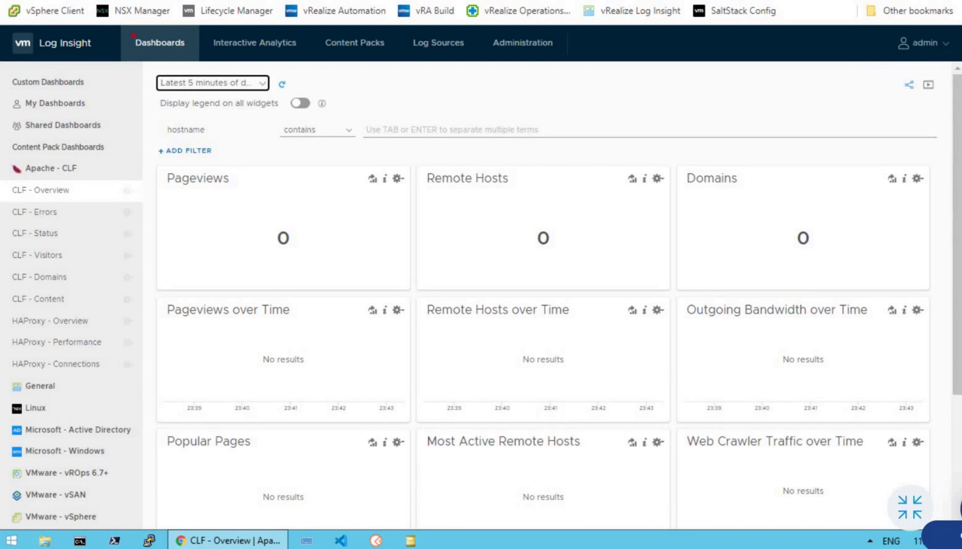
Look over the main sections of Log Insight and open the Content Packs page.
{"action": "mouse_move", "coordinate": [123, 26]}
{"action": "left_mouse_down"}
{"action": "mouse_move", "coordinate": [199, 60]}
{"action": "mouse_move", "coordinate": [305, 60]}
{"action": "left_mouse_up"}
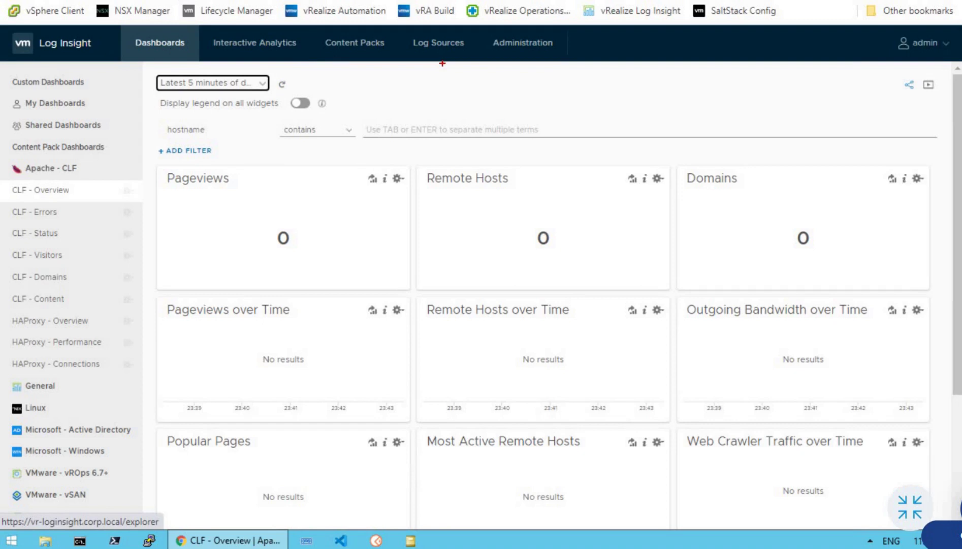
{"action": "mouse_move", "coordinate": [322, 29]}
{"action": "left_mouse_down"}
{"action": "mouse_move", "coordinate": [391, 58]}
{"action": "mouse_move", "coordinate": [442, 50]}
{"action": "mouse_move", "coordinate": [461, 58]}
{"action": "left_mouse_up"}
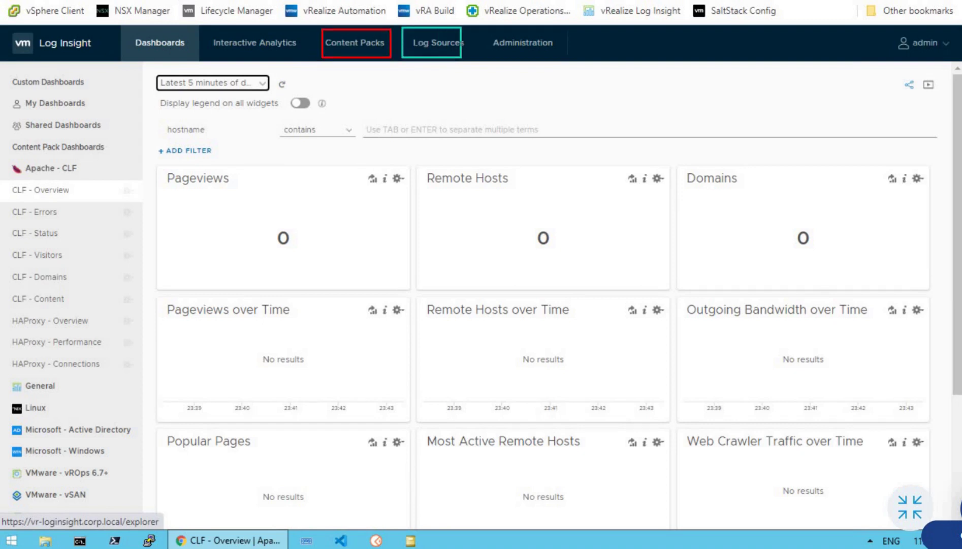
{"action": "left_click_drag", "start_coordinate": [488, 27], "coordinate": [575, 58]}
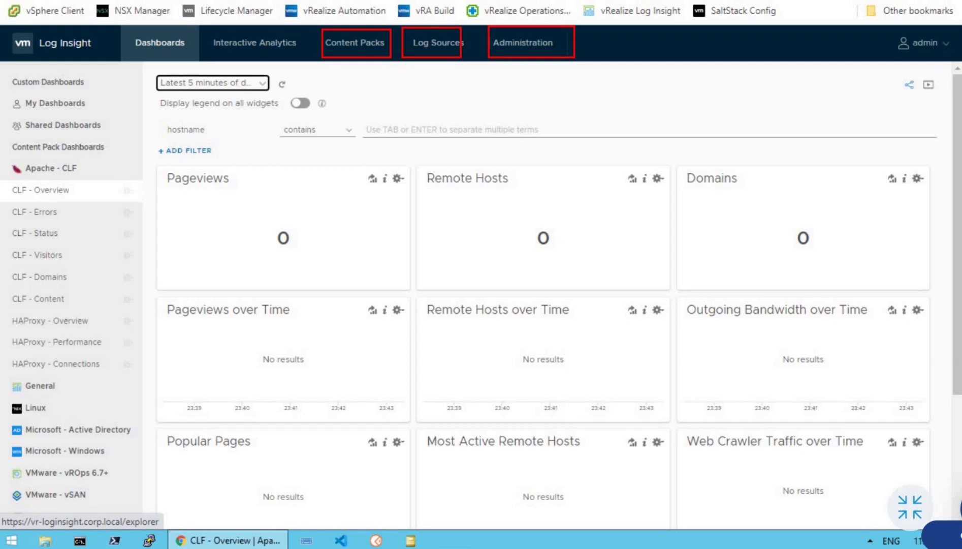
{"action": "key", "text": "Escape"}
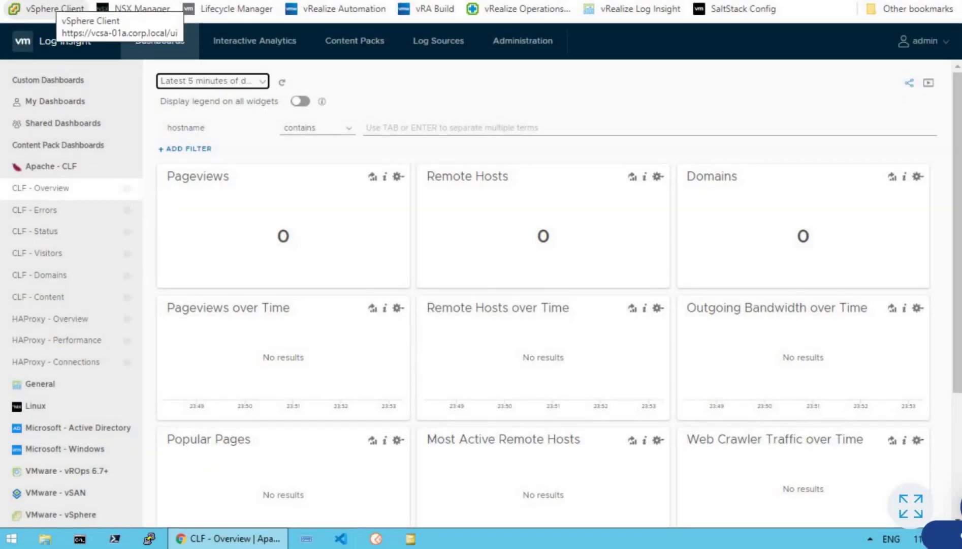
{"action": "left_click", "coordinate": [367, 48]}
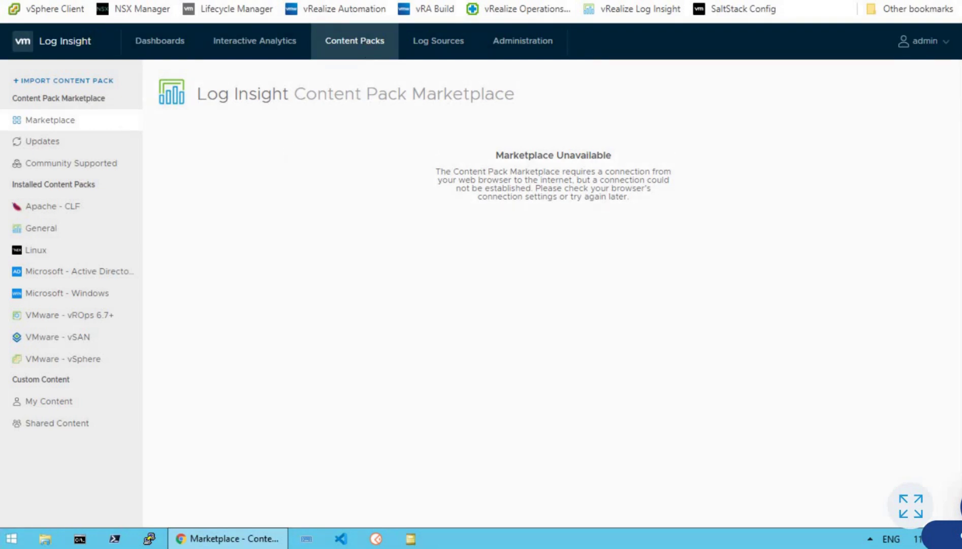
Review the Content Pack Marketplace notice and the list of installed content packs.
{"action": "left_click_drag", "start_coordinate": [396, 125], "coordinate": [700, 210]}
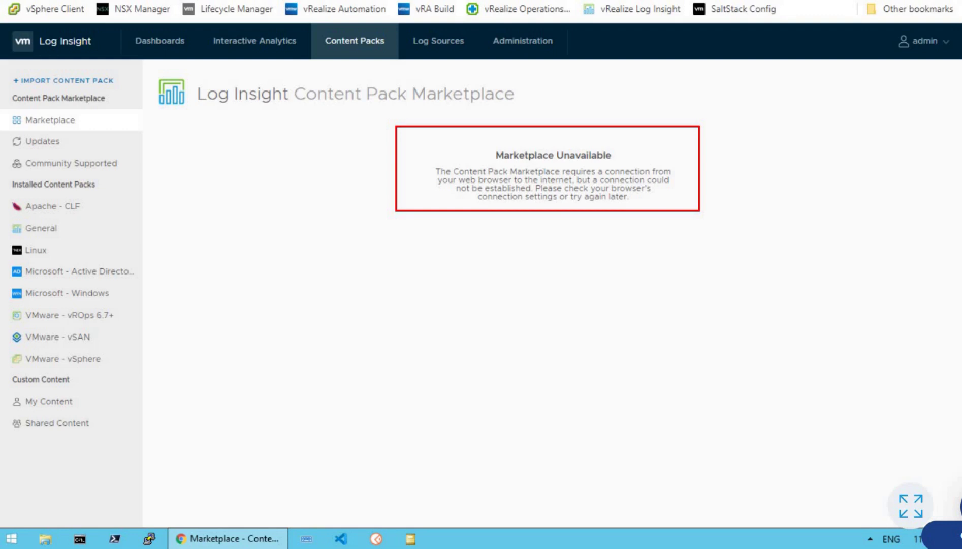
{"action": "key", "text": "e"}
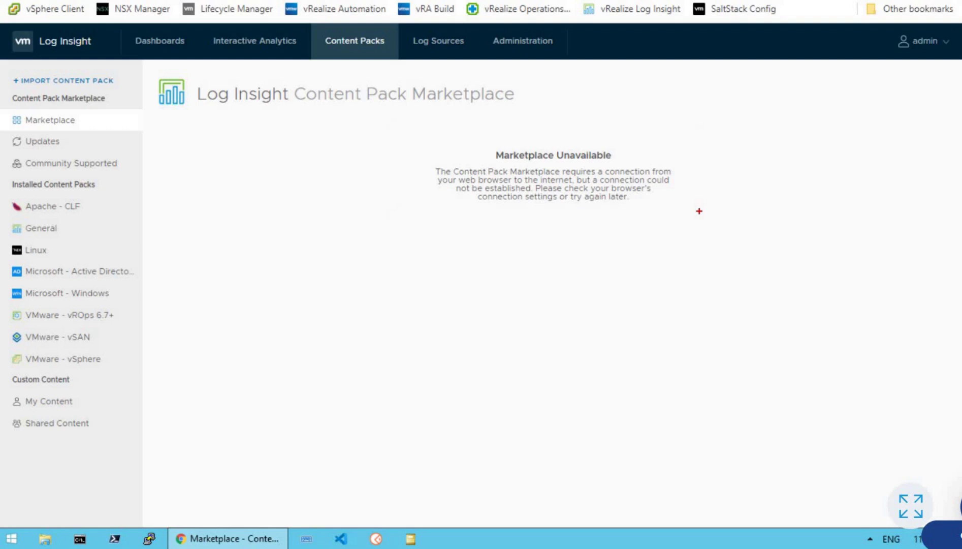
{"action": "left_click_drag", "start_coordinate": [411, 140], "coordinate": [687, 219]}
{"action": "left_click_drag", "start_coordinate": [5, 174], "coordinate": [110, 198]}
{"action": "left_click_drag", "start_coordinate": [6, 195], "coordinate": [95, 214]}
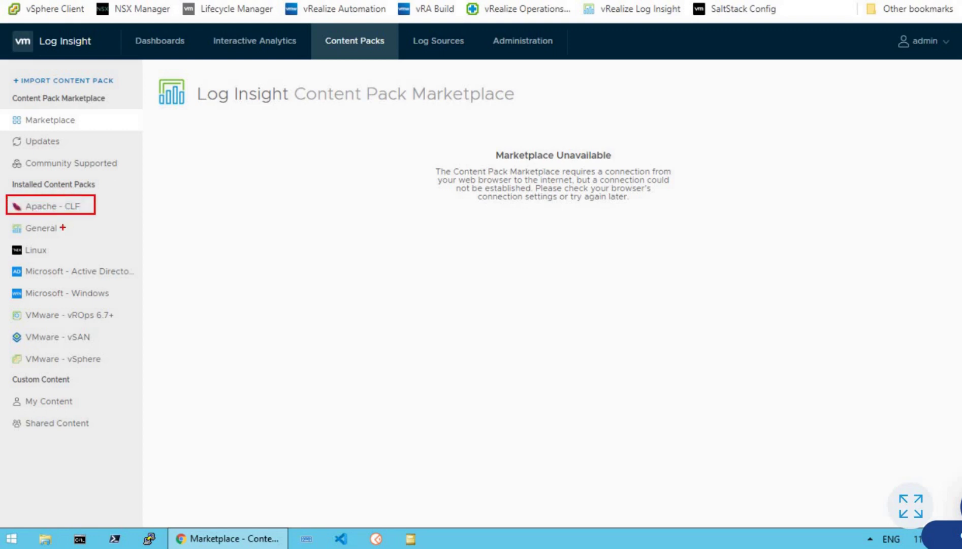
{"action": "left_click_drag", "start_coordinate": [9, 239], "coordinate": [119, 300]}
{"action": "mouse_move", "coordinate": [4, 306]}
{"action": "left_mouse_down"}
{"action": "mouse_move", "coordinate": [101, 332]}
{"action": "mouse_move", "coordinate": [133, 367]}
{"action": "left_mouse_up"}
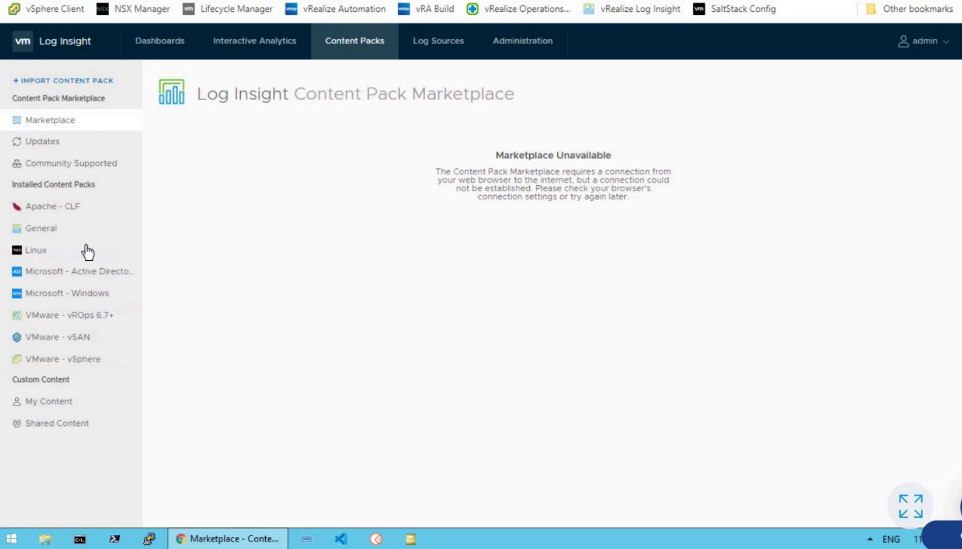
Open the installed Linux content pack and expand its description to read the full text.
{"action": "left_click", "coordinate": [49, 257]}
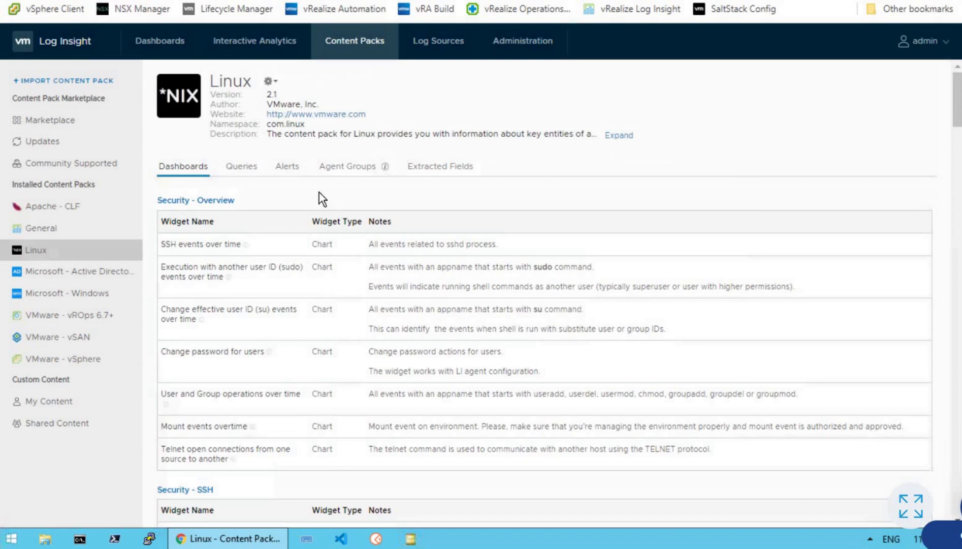
{"action": "key", "text": "ctrl+2"}
{"action": "mouse_move", "coordinate": [205, 127]}
{"action": "left_mouse_down"}
{"action": "mouse_move", "coordinate": [343, 143]}
{"action": "mouse_move", "coordinate": [544, 142]}
{"action": "left_mouse_up"}
{"action": "key", "text": "Escape"}
{"action": "left_click", "coordinate": [620, 137]}
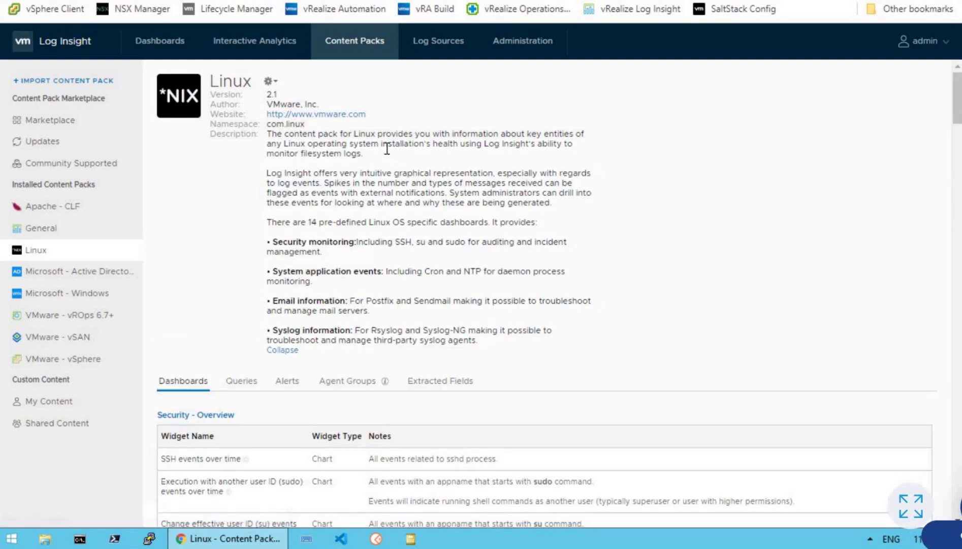
{"action": "left_click_drag", "start_coordinate": [265, 136], "coordinate": [447, 147]}
{"action": "key", "text": "Escape"}
Examine the Linux content pack's available categories and its Security - Overview and Security - SSH dashboard listings.
{"action": "scroll", "coordinate": [423, 279], "scroll_direction": "down", "scroll_amount": 3}
{"action": "scroll", "coordinate": [423, 277], "scroll_direction": "down", "scroll_amount": 2}
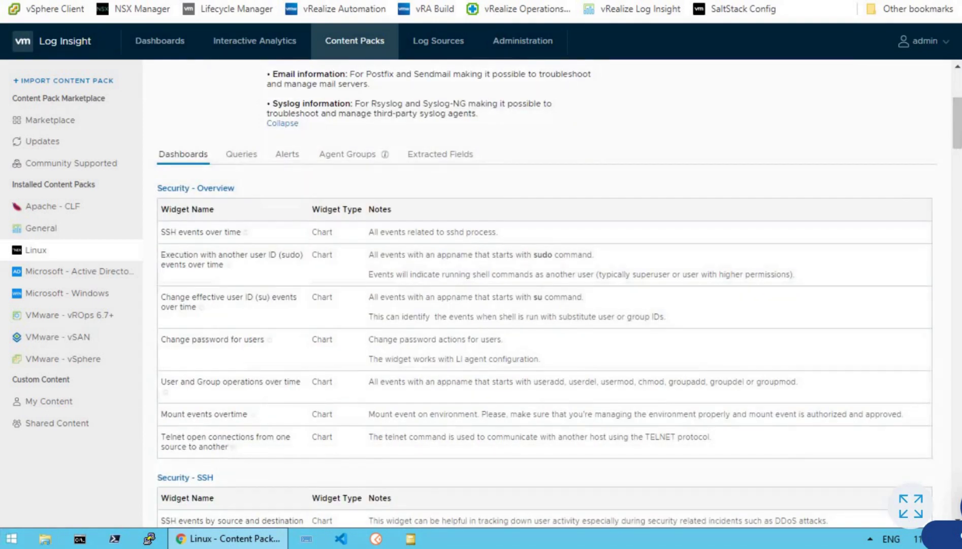
{"action": "key", "text": "ctrl+2"}
{"action": "left_click_drag", "start_coordinate": [150, 173], "coordinate": [238, 195]}
{"action": "key", "text": "e"}
{"action": "mouse_move", "coordinate": [154, 141]}
{"action": "left_mouse_down"}
{"action": "mouse_move", "coordinate": [184, 159]}
{"action": "mouse_move", "coordinate": [277, 165]}
{"action": "mouse_move", "coordinate": [492, 166]}
{"action": "left_mouse_up"}
{"action": "key", "text": "e"}
{"action": "left_click_drag", "start_coordinate": [154, 176], "coordinate": [258, 197]}
{"action": "left_click_drag", "start_coordinate": [155, 466], "coordinate": [231, 486]}
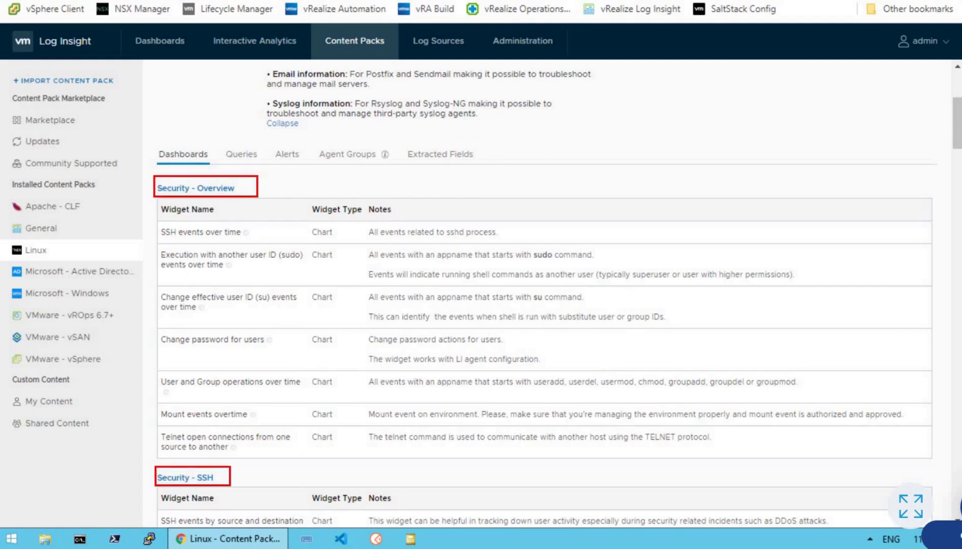
{"action": "key", "text": "Escape"}
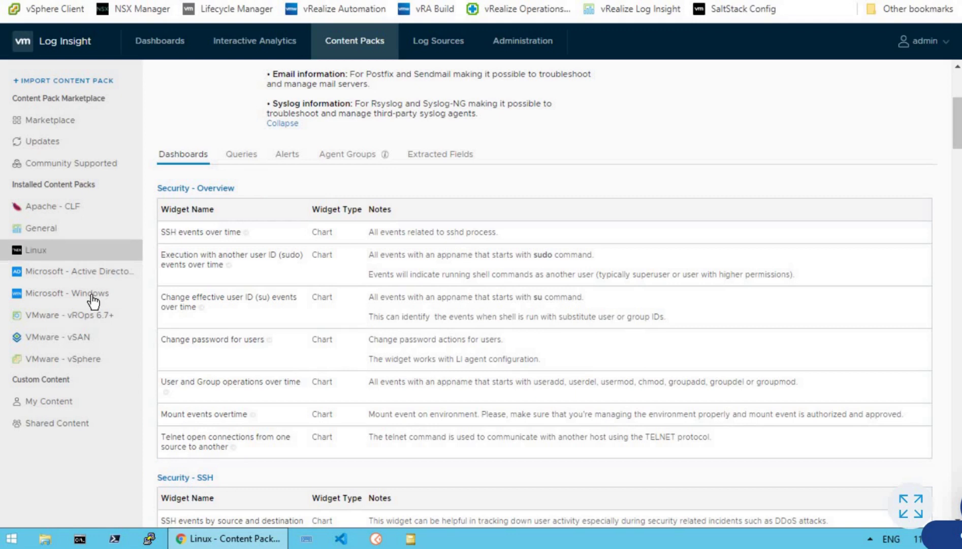
Open the Microsoft - Windows content pack and read its expanded description and available categories.
{"action": "left_click", "coordinate": [108, 297]}
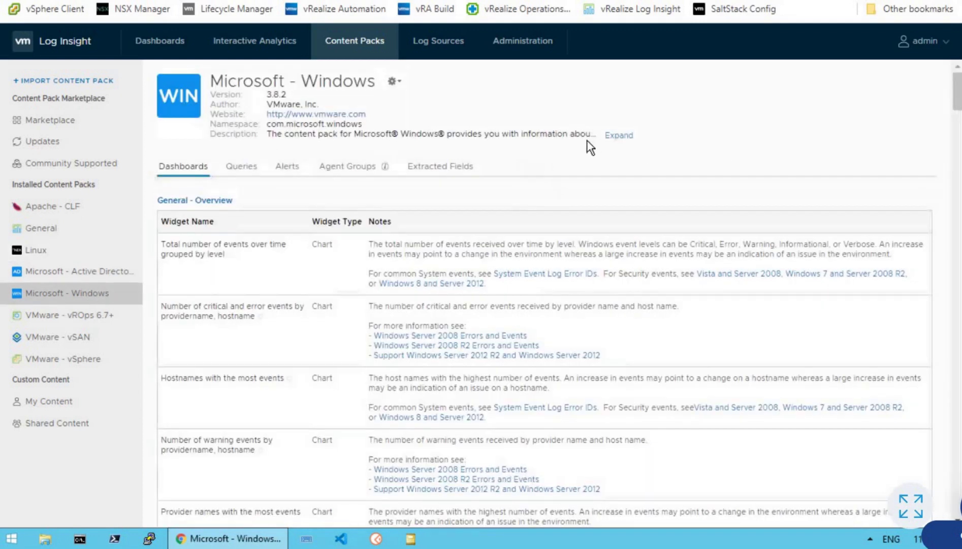
{"action": "left_click", "coordinate": [619, 135]}
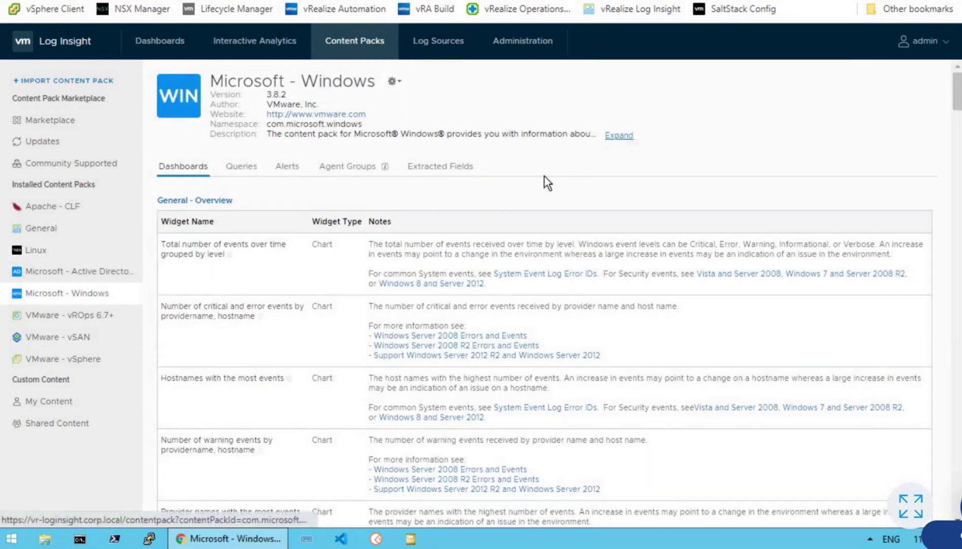
{"action": "mouse_move", "coordinate": [205, 128]}
{"action": "left_mouse_down"}
{"action": "mouse_move", "coordinate": [602, 136]}
{"action": "mouse_move", "coordinate": [606, 149]}
{"action": "left_mouse_up"}
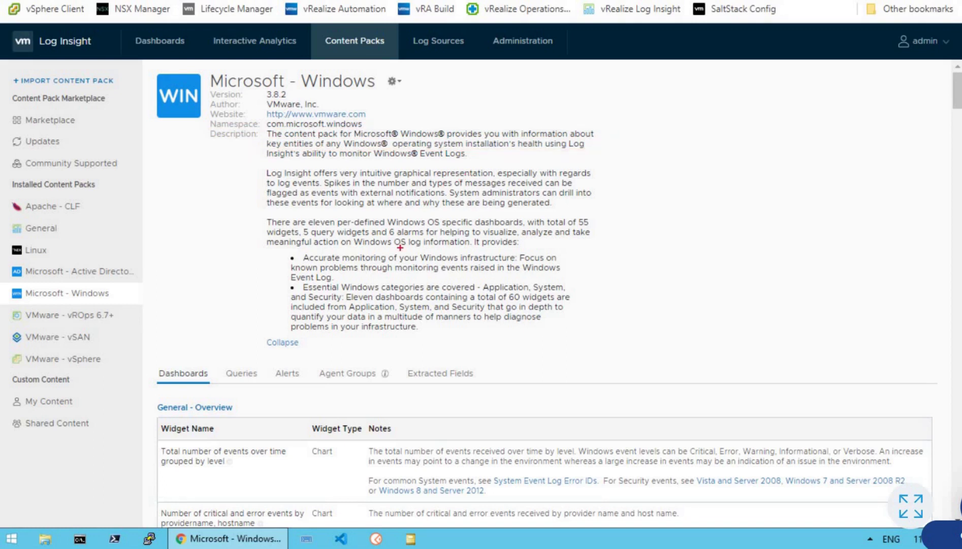
{"action": "left_click_drag", "start_coordinate": [148, 351], "coordinate": [483, 383]}
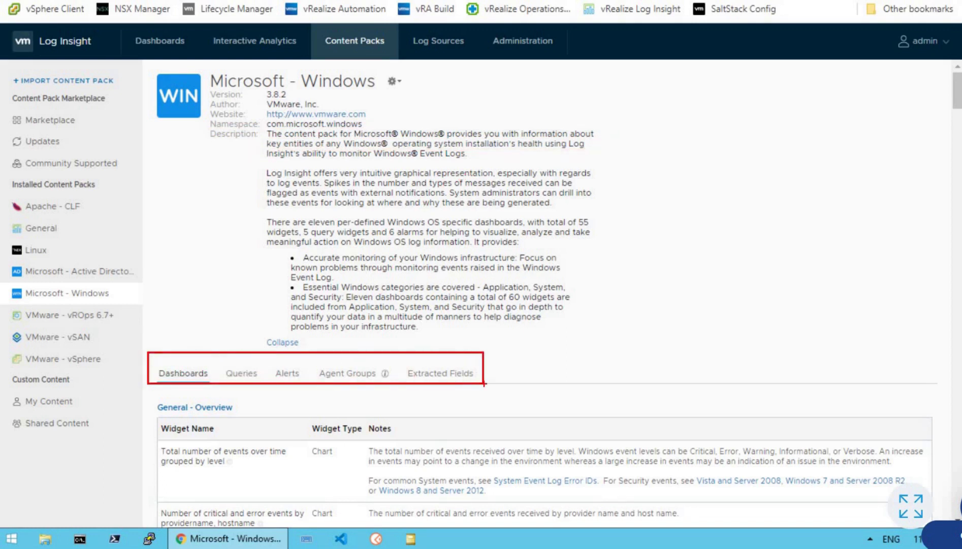
{"action": "key", "text": "Escape"}
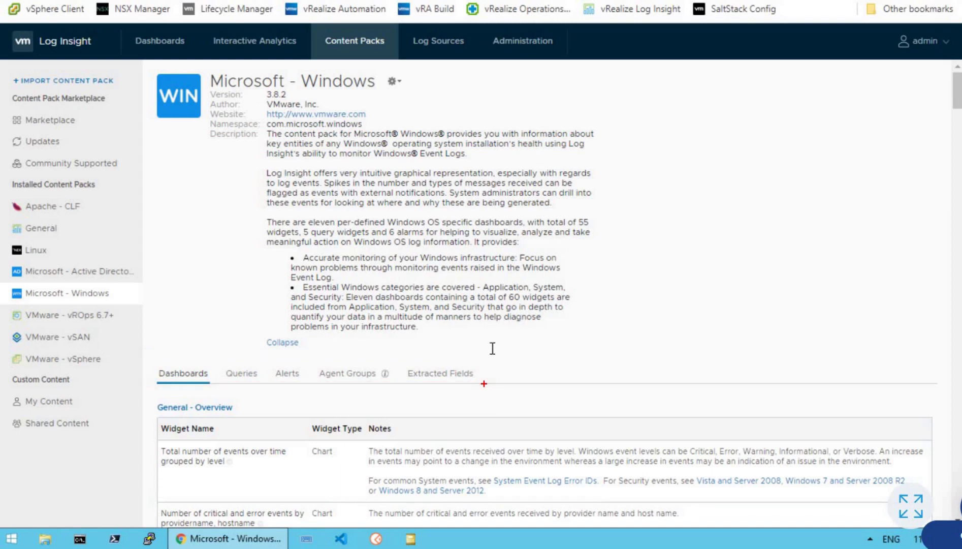
Review the widgets listed under General - Overview in the Microsoft - Windows content pack.
{"action": "scroll", "coordinate": [493, 338], "scroll_direction": "down", "scroll_amount": 6}
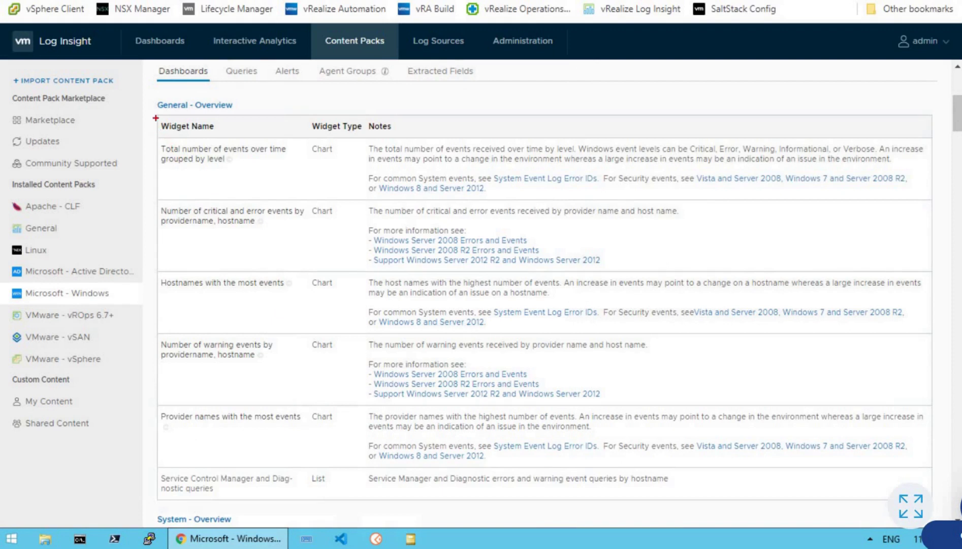
{"action": "mouse_move", "coordinate": [165, 135]}
{"action": "left_mouse_down"}
{"action": "mouse_move", "coordinate": [245, 190]}
{"action": "mouse_move", "coordinate": [325, 466]}
{"action": "mouse_move", "coordinate": [355, 498]}
{"action": "left_mouse_up"}
{"action": "key", "text": "Escape"}
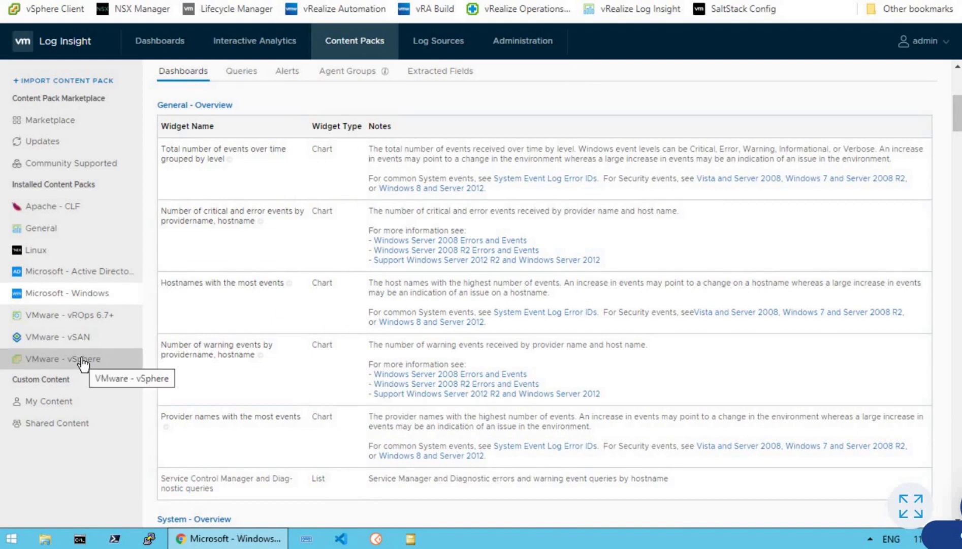
Open the VMware - vSphere content pack and read its expanded description, covering monitoring, security threats and additional context.
{"action": "left_click", "coordinate": [83, 364]}
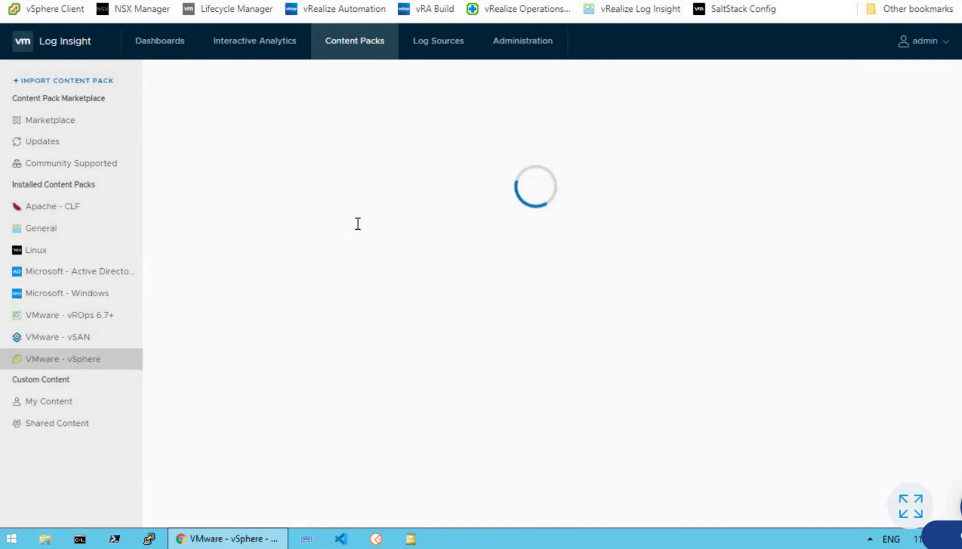
{"action": "left_click", "coordinate": [619, 136]}
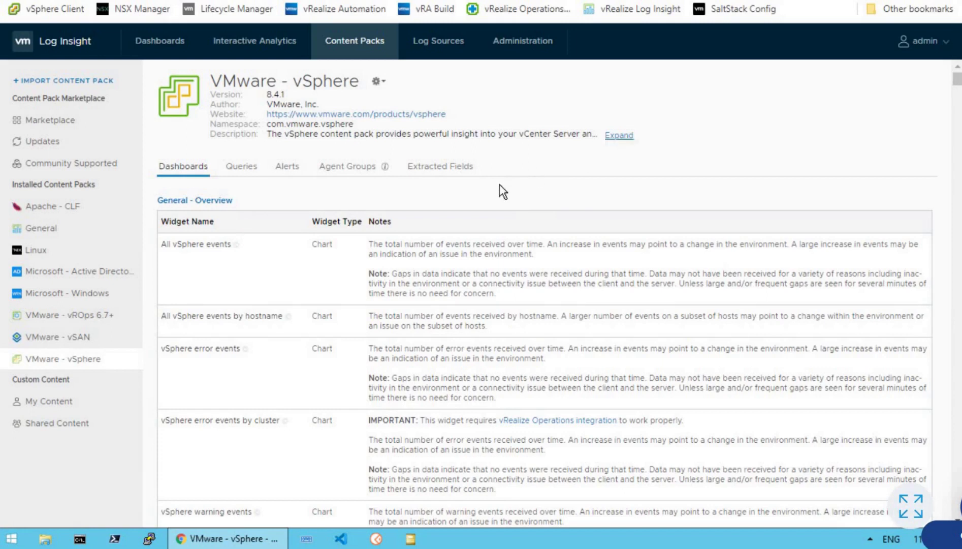
{"action": "mouse_move", "coordinate": [263, 127]}
{"action": "left_mouse_down"}
{"action": "mouse_move", "coordinate": [300, 138]}
{"action": "mouse_move", "coordinate": [558, 138]}
{"action": "mouse_move", "coordinate": [612, 151]}
{"action": "left_mouse_up"}
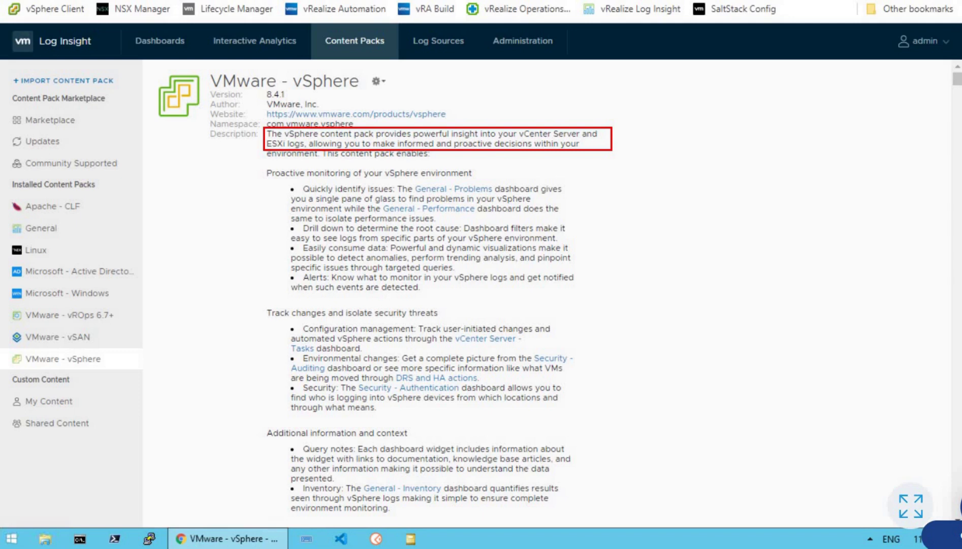
{"action": "key", "text": "e"}
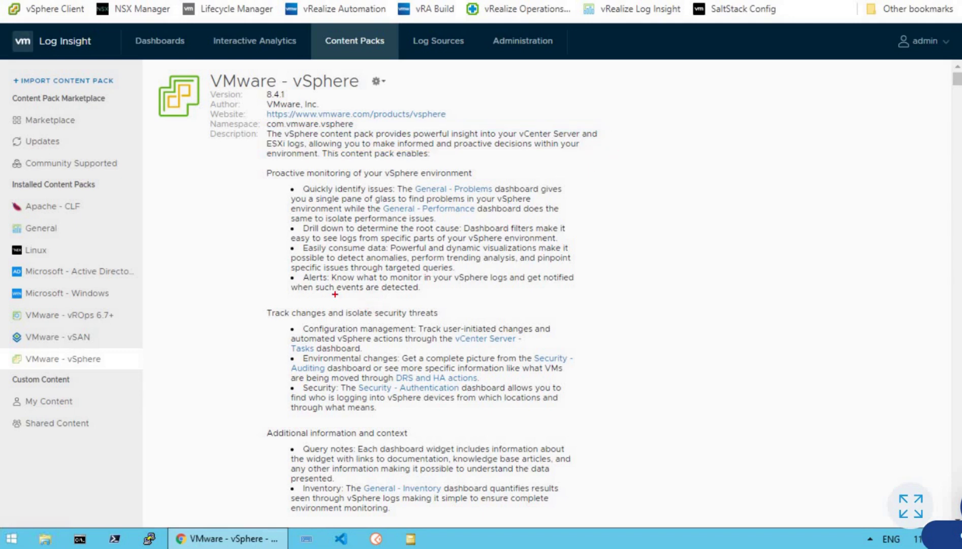
{"action": "left_click_drag", "start_coordinate": [257, 163], "coordinate": [490, 183]}
{"action": "mouse_move", "coordinate": [246, 293]}
{"action": "left_mouse_down"}
{"action": "mouse_move", "coordinate": [403, 341]}
{"action": "mouse_move", "coordinate": [455, 323]}
{"action": "left_mouse_up"}
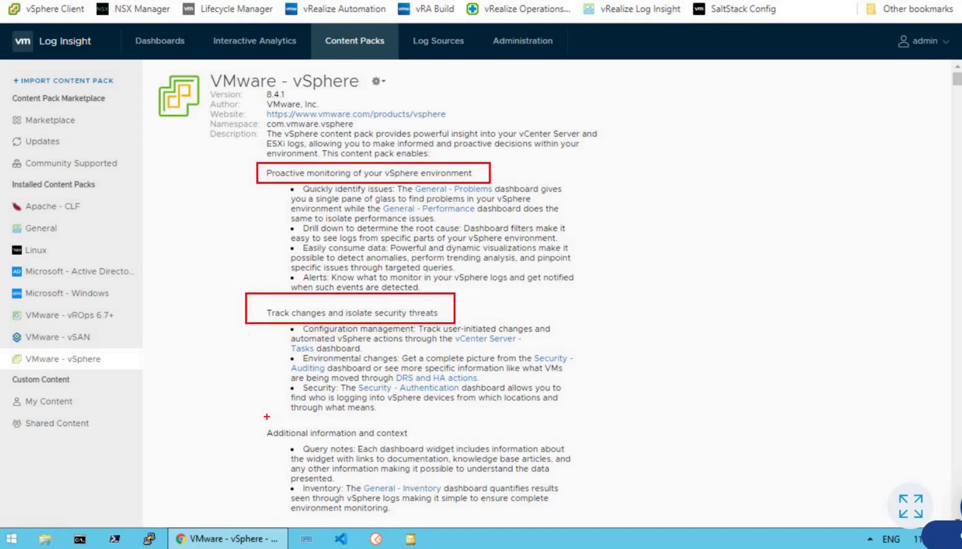
{"action": "left_click_drag", "start_coordinate": [248, 423], "coordinate": [441, 443]}
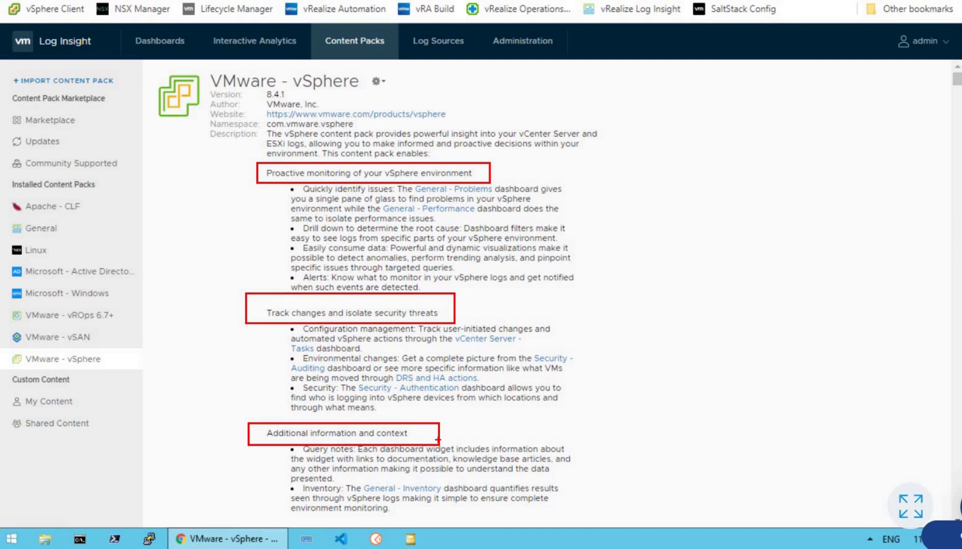
{"action": "key", "text": "Escape"}
Examine the vSphere content pack's categories and the notes for the All vSphere events widget under General - Overview.
{"action": "scroll", "coordinate": [788, 301], "scroll_direction": "down", "scroll_amount": 10}
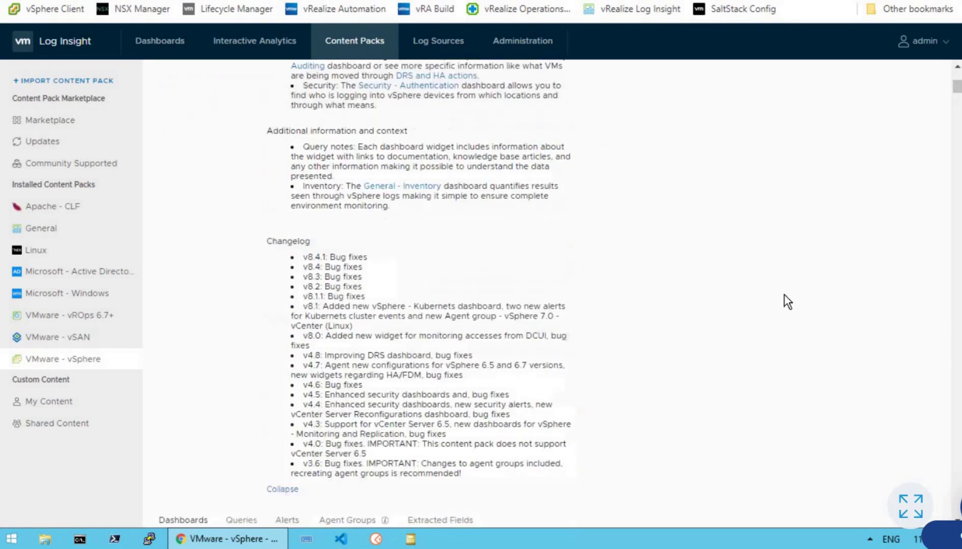
{"action": "key", "text": "ctrl+2"}
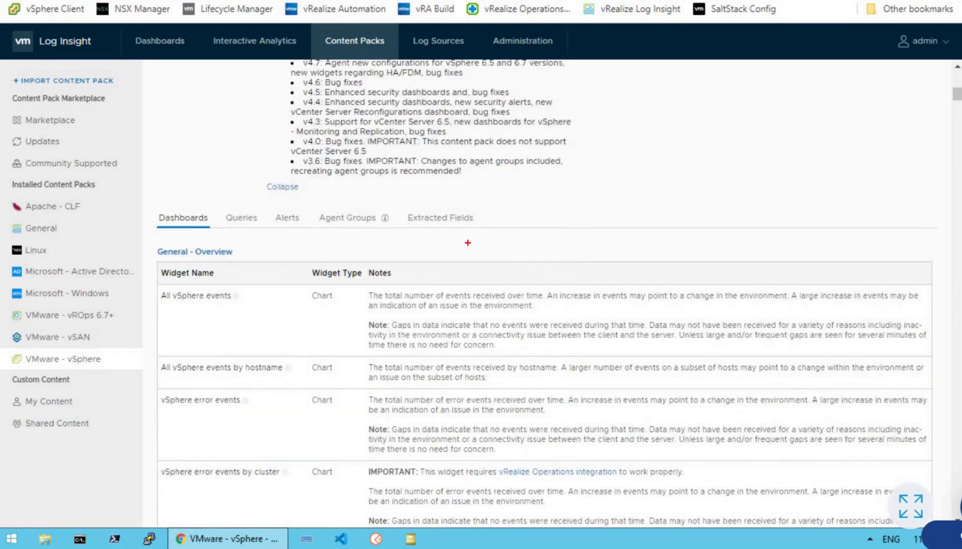
{"action": "mouse_move", "coordinate": [145, 202]}
{"action": "left_mouse_down"}
{"action": "mouse_move", "coordinate": [311, 232]}
{"action": "mouse_move", "coordinate": [505, 230]}
{"action": "left_mouse_up"}
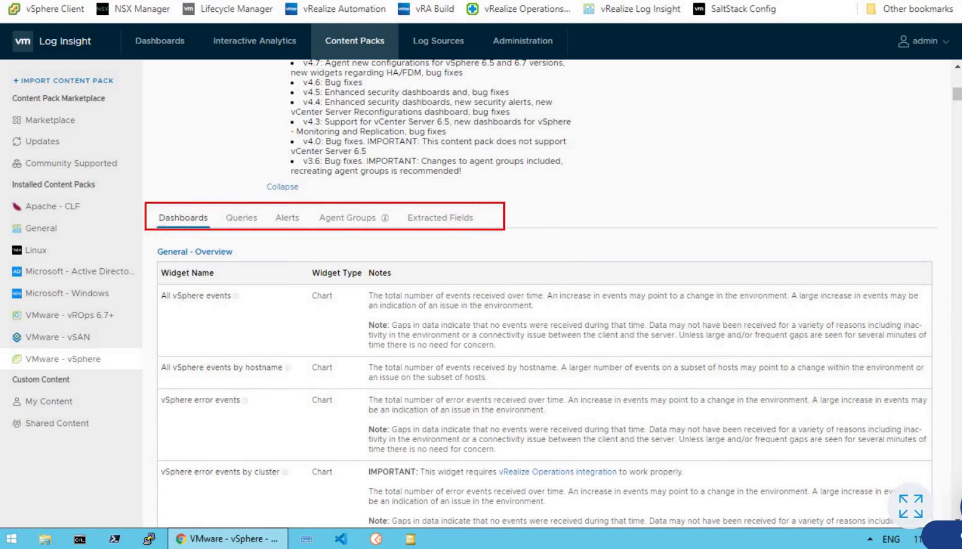
{"action": "key", "text": "e"}
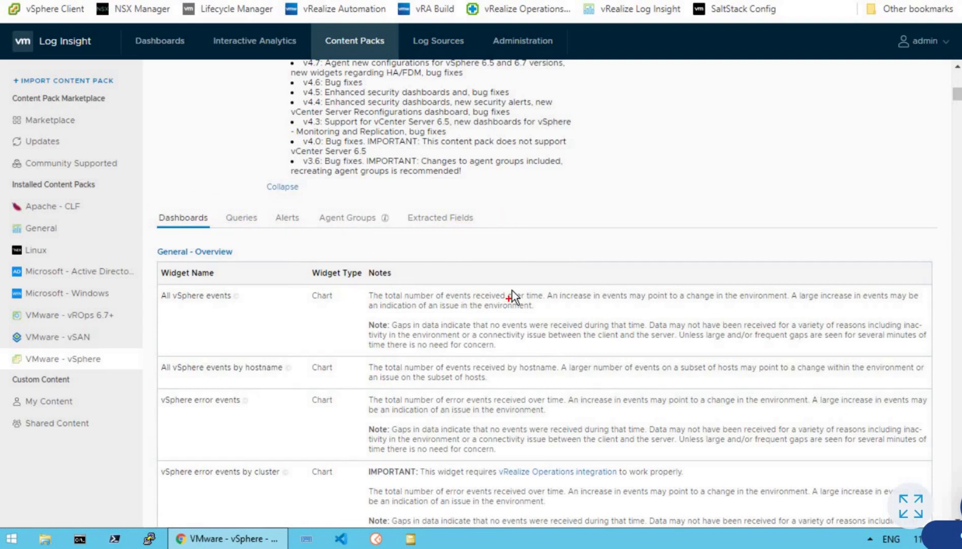
{"action": "scroll", "coordinate": [514, 288], "scroll_direction": "down", "scroll_amount": 3}
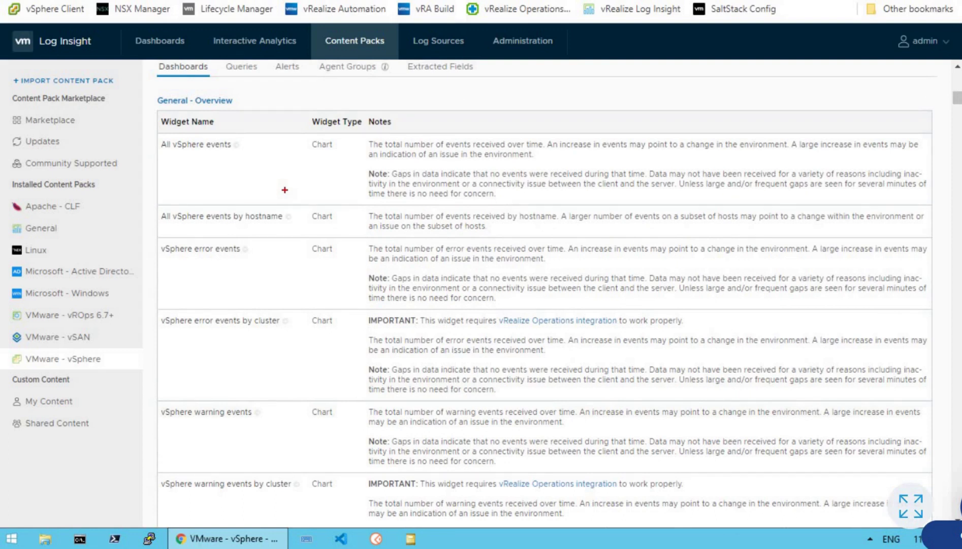
{"action": "left_click_drag", "start_coordinate": [156, 135], "coordinate": [252, 158]}
{"action": "left_click_drag", "start_coordinate": [388, 145], "coordinate": [623, 149]}
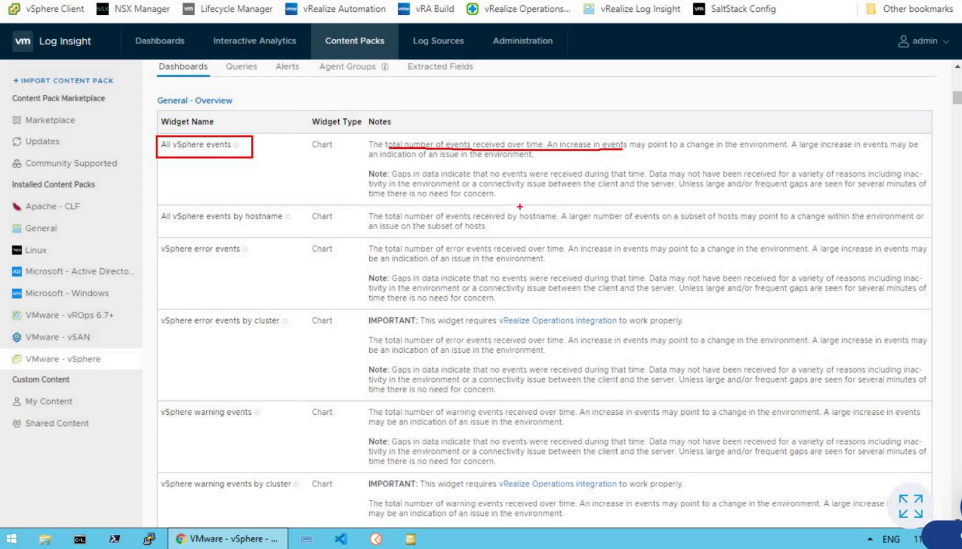
Read the notes for the vSphere error events and vSphere error events by cluster widgets under General - Overview.
{"action": "key", "text": "e"}
{"action": "left_click_drag", "start_coordinate": [157, 238], "coordinate": [267, 259]}
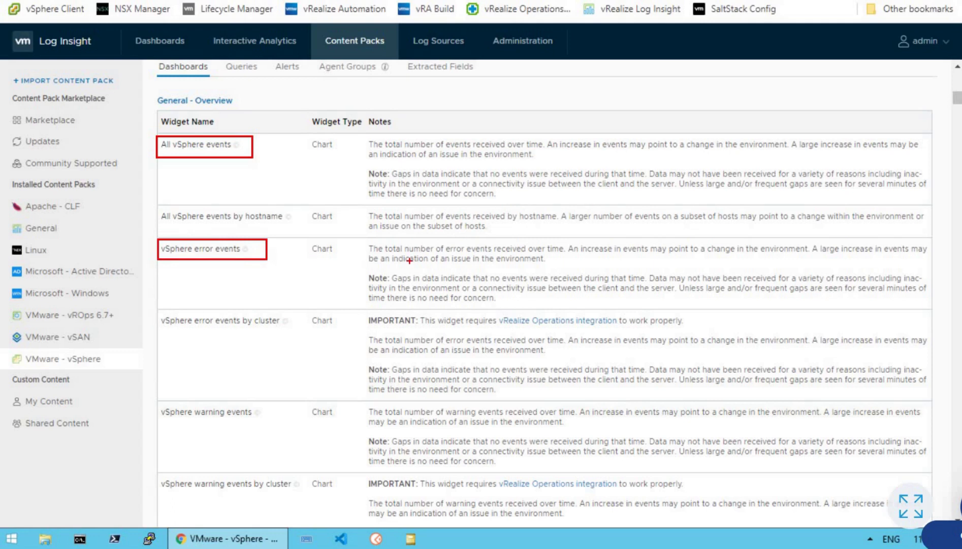
{"action": "left_click_drag", "start_coordinate": [370, 249], "coordinate": [558, 251]}
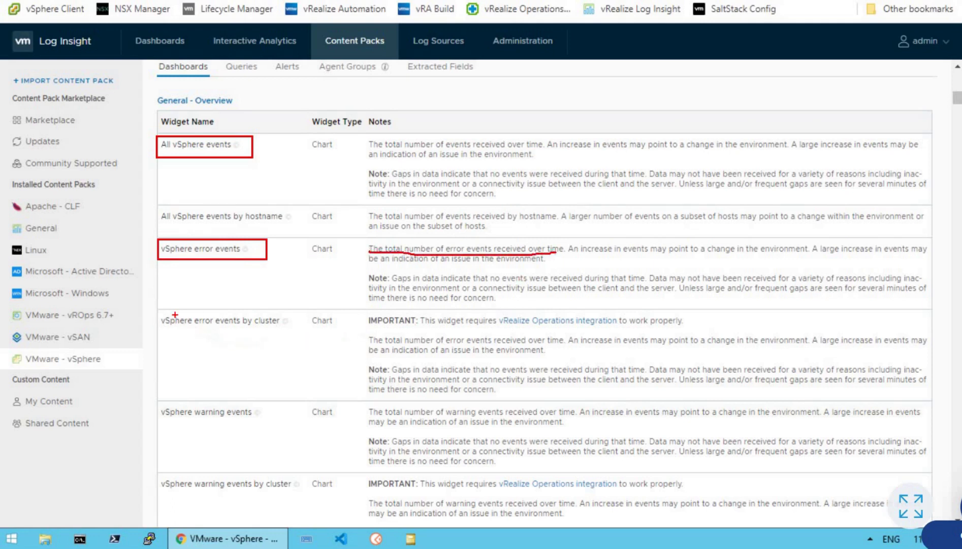
{"action": "left_click_drag", "start_coordinate": [158, 311], "coordinate": [293, 331]}
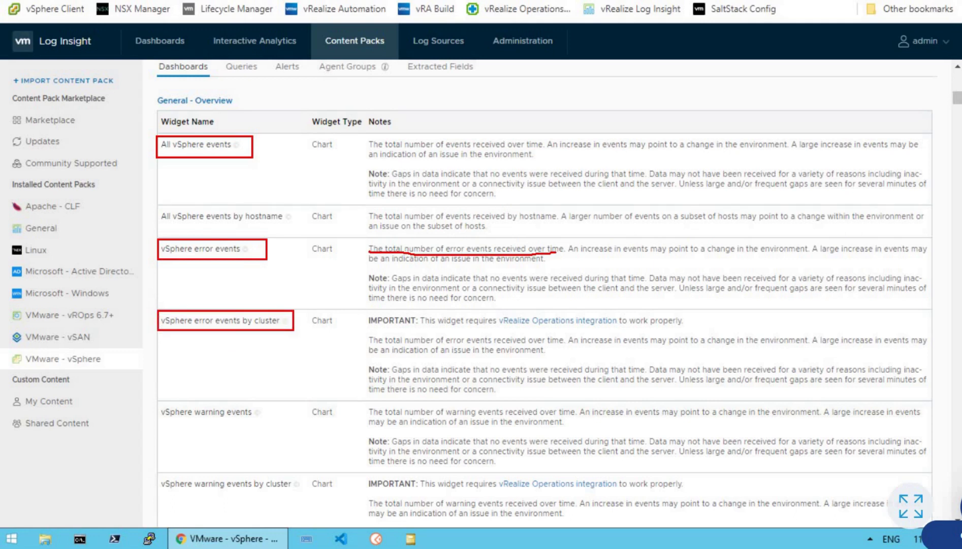
{"action": "left_click_drag", "start_coordinate": [373, 340], "coordinate": [564, 348]}
{"action": "key", "text": "ctrl+z"}
{"action": "key", "text": "Escape"}
Review the General - Problems widgets, covering ESXi events by hostname, vSphere problem events by type and vSphere connectivity lost by component.
{"action": "scroll", "coordinate": [525, 304], "scroll_direction": "down", "scroll_amount": 5}
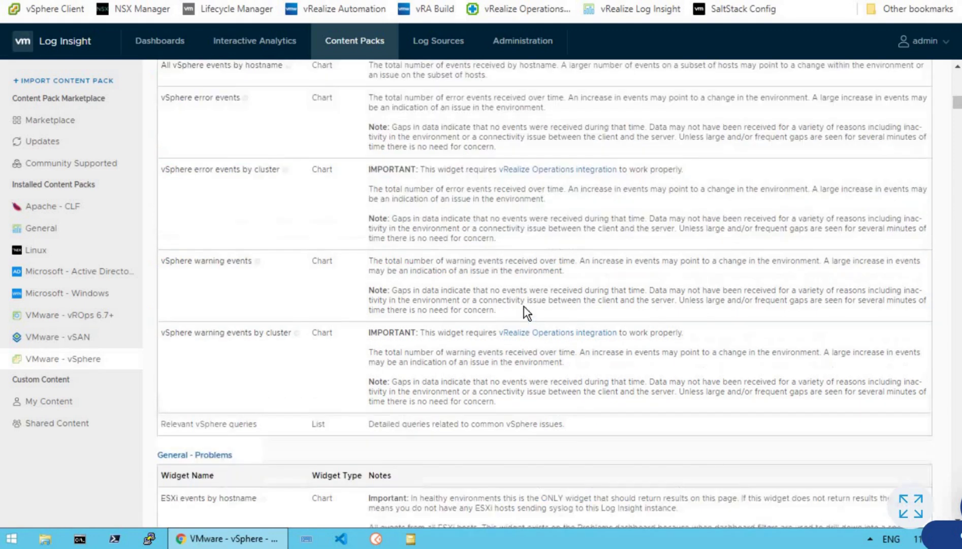
{"action": "scroll", "coordinate": [525, 304], "scroll_direction": "down", "scroll_amount": 3}
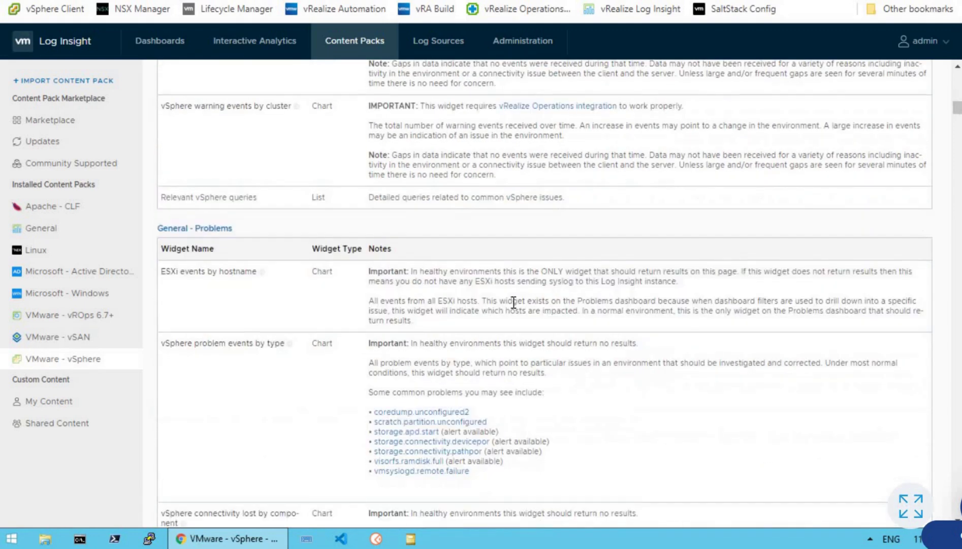
{"action": "scroll", "coordinate": [513, 302], "scroll_direction": "down", "scroll_amount": 2}
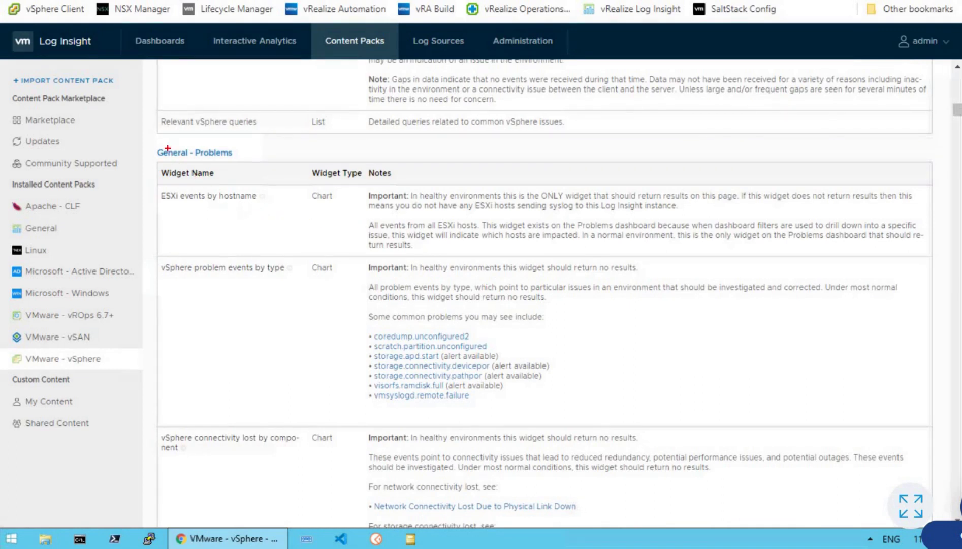
{"action": "left_click_drag", "start_coordinate": [148, 139], "coordinate": [241, 166]}
{"action": "left_click_drag", "start_coordinate": [161, 184], "coordinate": [296, 219]}
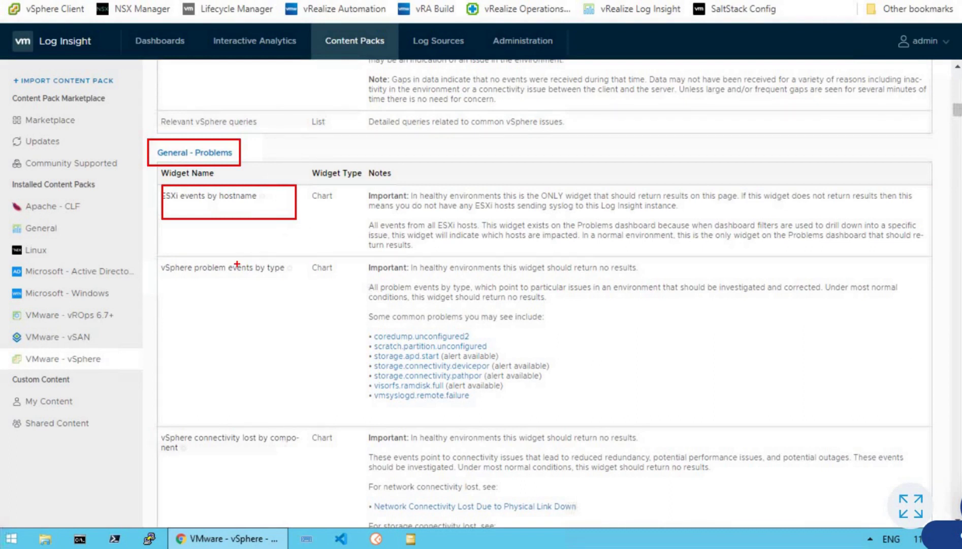
{"action": "left_click_drag", "start_coordinate": [162, 258], "coordinate": [300, 290]}
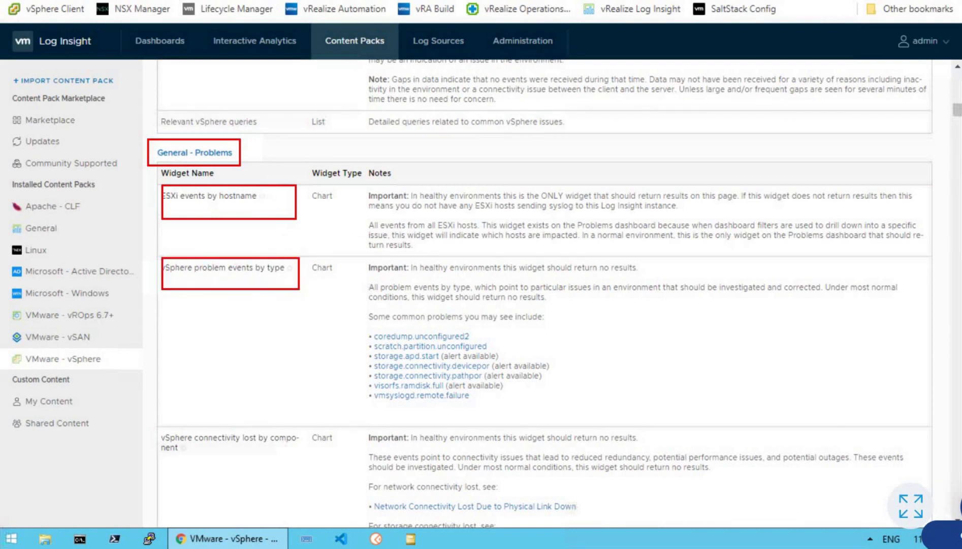
{"action": "left_click_drag", "start_coordinate": [162, 427], "coordinate": [308, 478]}
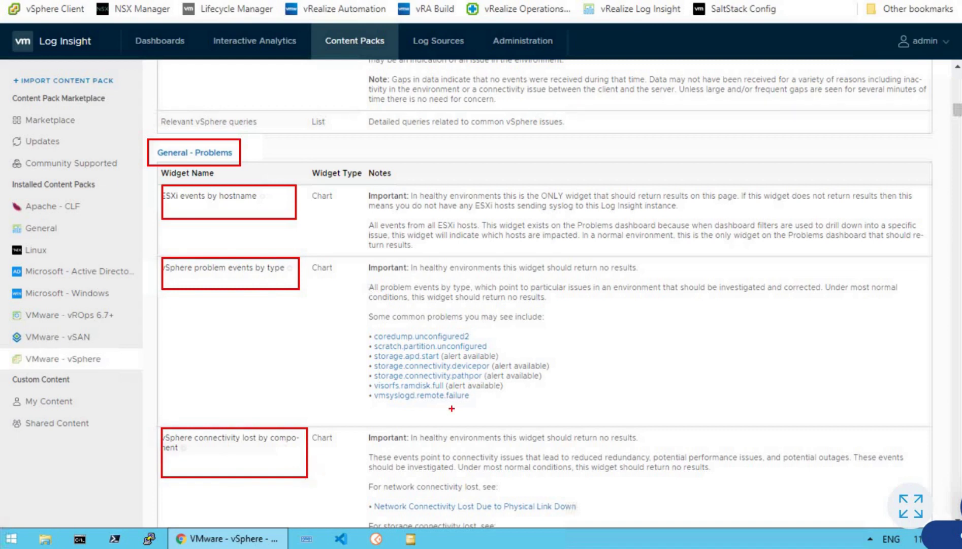
{"action": "key", "text": "Escape"}
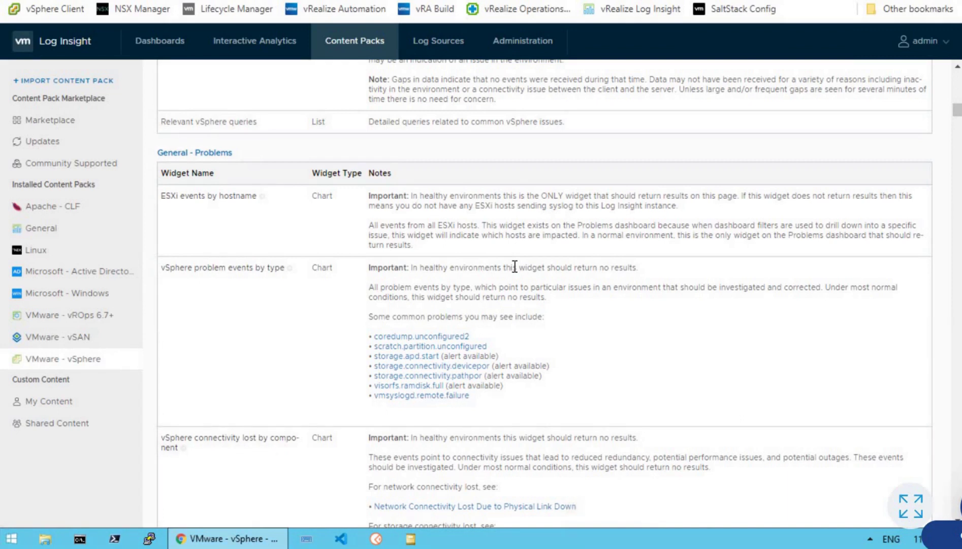
Open the Agents page of Log Sources and review the LI Agent description, its installation packages and the FluentD instructions.
{"action": "left_click", "coordinate": [447, 41]}
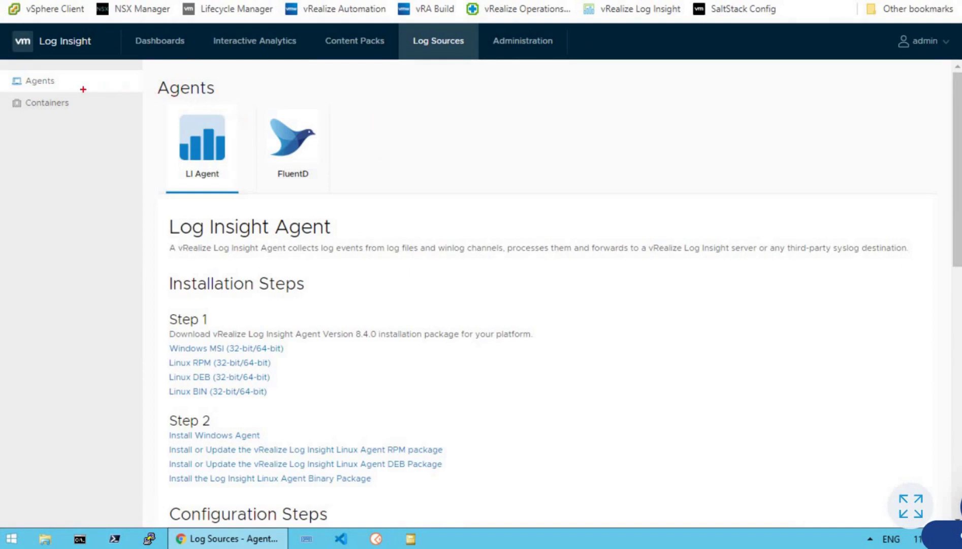
{"action": "left_click_drag", "start_coordinate": [6, 72], "coordinate": [88, 93]}
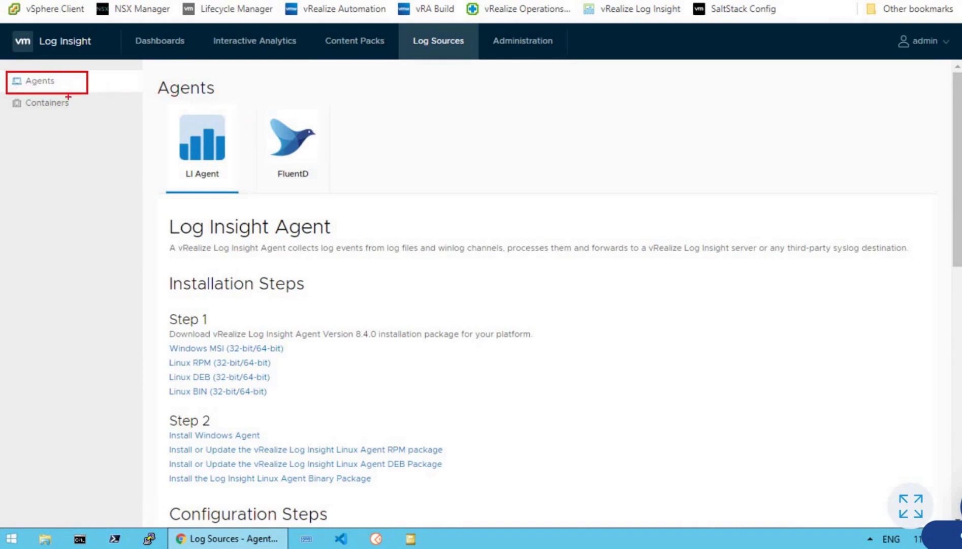
{"action": "left_click_drag", "start_coordinate": [12, 95], "coordinate": [100, 118]}
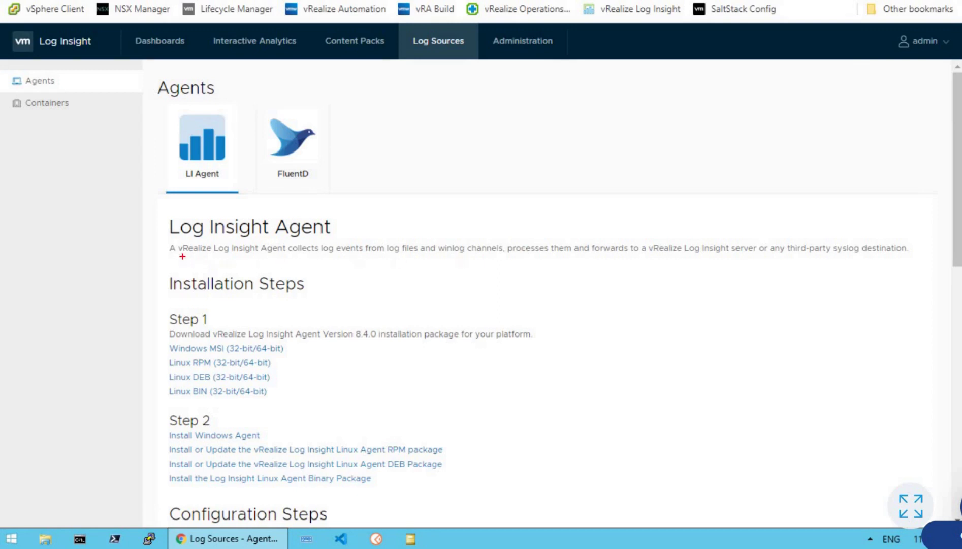
{"action": "mouse_move", "coordinate": [174, 256]}
{"action": "left_mouse_down"}
{"action": "mouse_move", "coordinate": [582, 261]}
{"action": "mouse_move", "coordinate": [859, 249]}
{"action": "left_mouse_up"}
{"action": "left_click_drag", "start_coordinate": [159, 339], "coordinate": [312, 406]}
{"action": "left_click", "coordinate": [340, 182]}
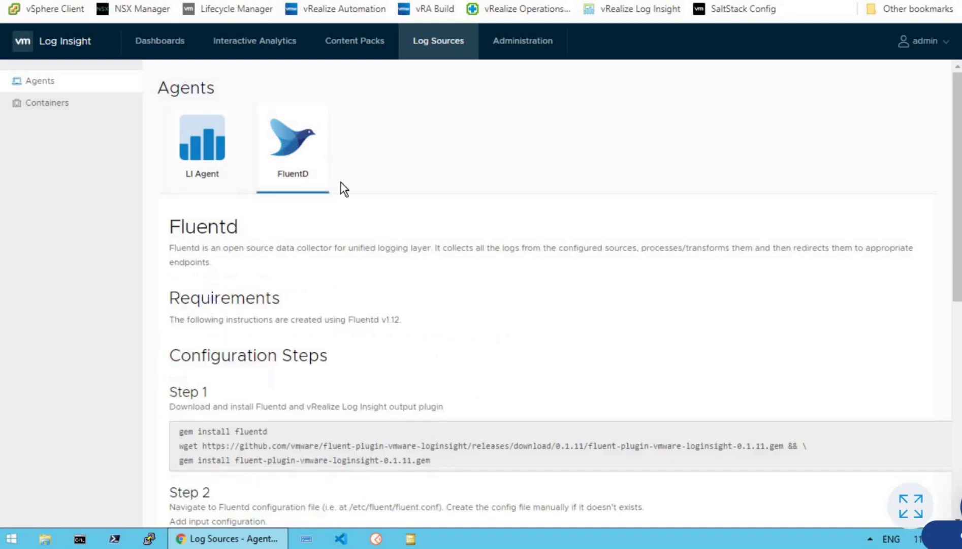
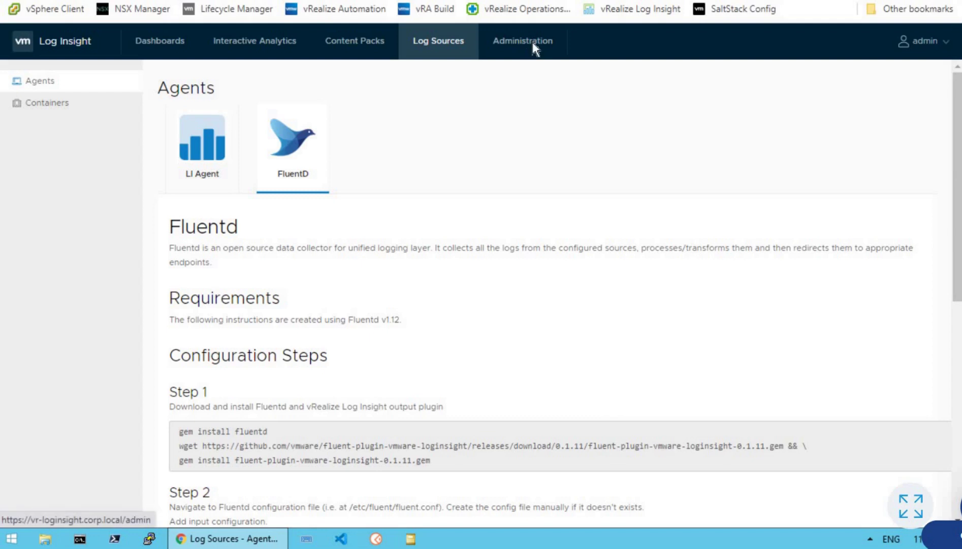
Open the System Monitor in Administration and examine the CPU charts for the last 5 minutes and last 24 hours.
{"action": "left_click", "coordinate": [533, 41]}
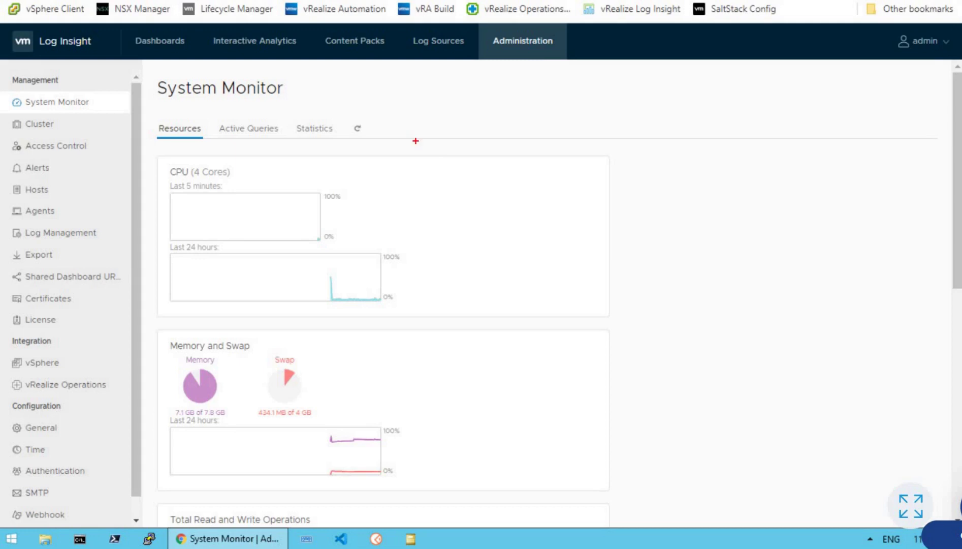
{"action": "left_click_drag", "start_coordinate": [17, 90], "coordinate": [96, 115]}
{"action": "left_click_drag", "start_coordinate": [159, 174], "coordinate": [374, 246]}
{"action": "left_click_drag", "start_coordinate": [168, 243], "coordinate": [423, 314]}
{"action": "left_click_drag", "start_coordinate": [165, 157], "coordinate": [252, 182]}
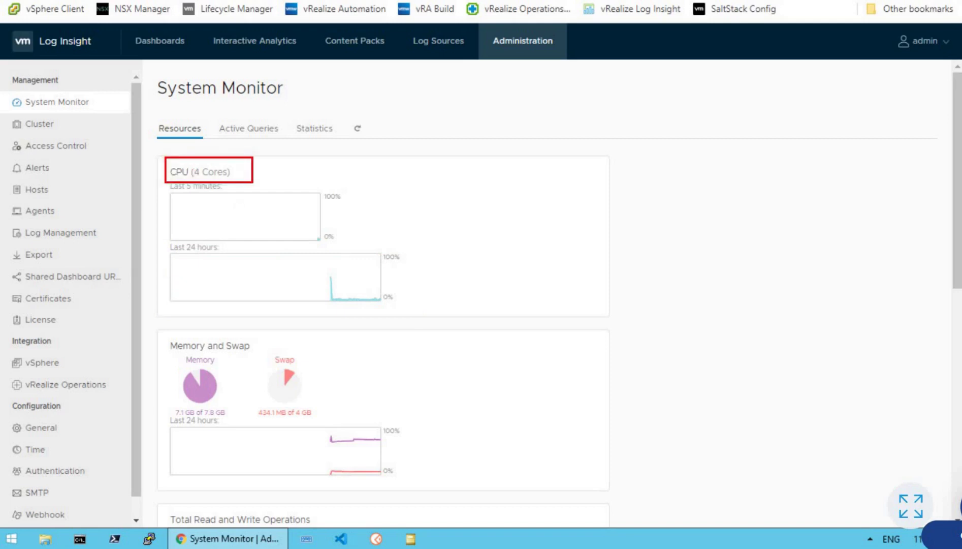
{"action": "key", "text": "e"}
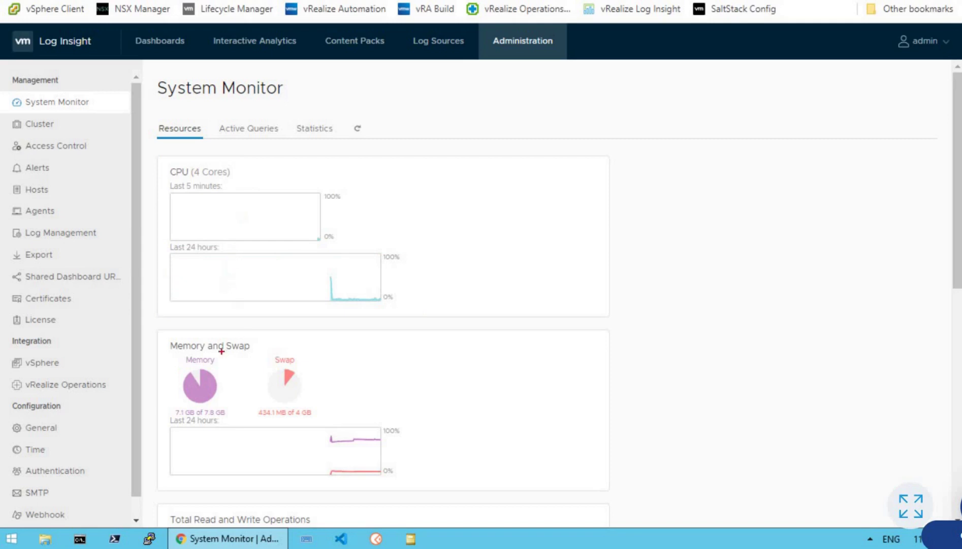
Examine the Memory and Swap resources in the System Monitor, including memory usage and the last 24 hours chart.
{"action": "mouse_move", "coordinate": [157, 330]}
{"action": "left_mouse_down"}
{"action": "mouse_move", "coordinate": [346, 443]}
{"action": "mouse_move", "coordinate": [597, 487]}
{"action": "left_mouse_up"}
{"action": "key", "text": "e"}
{"action": "left_click_drag", "start_coordinate": [167, 399], "coordinate": [242, 418]}
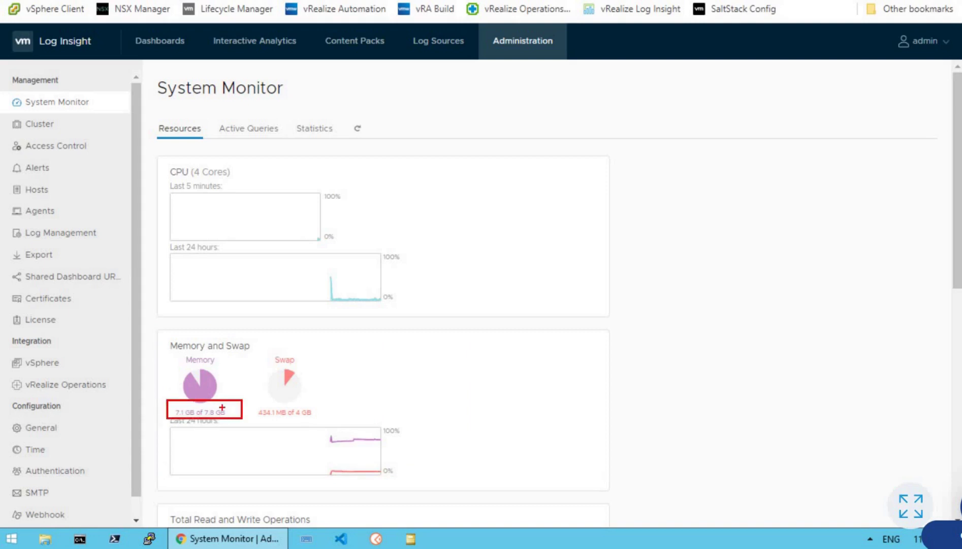
{"action": "key", "text": "e"}
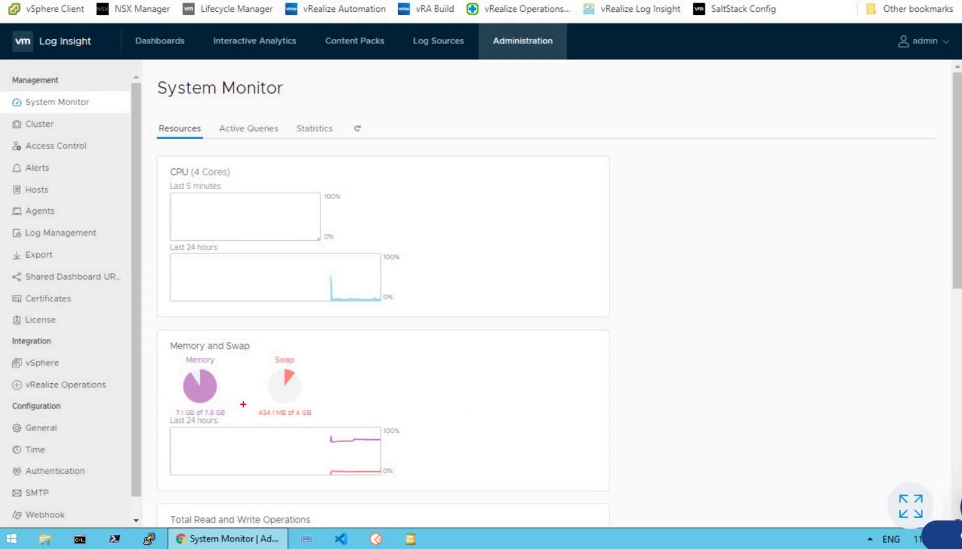
{"action": "left_click_drag", "start_coordinate": [164, 413], "coordinate": [412, 482]}
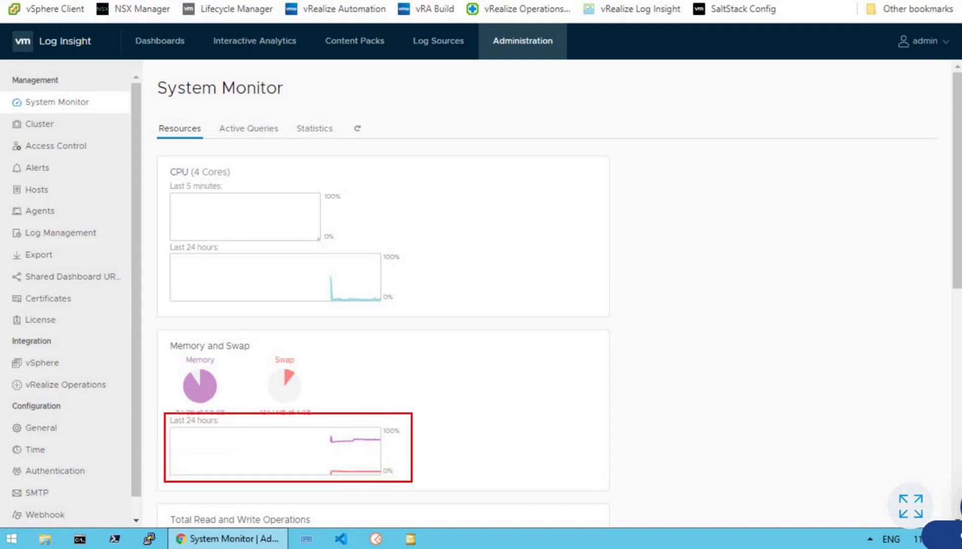
{"action": "key", "text": "e"}
{"action": "key", "text": "Escape"}
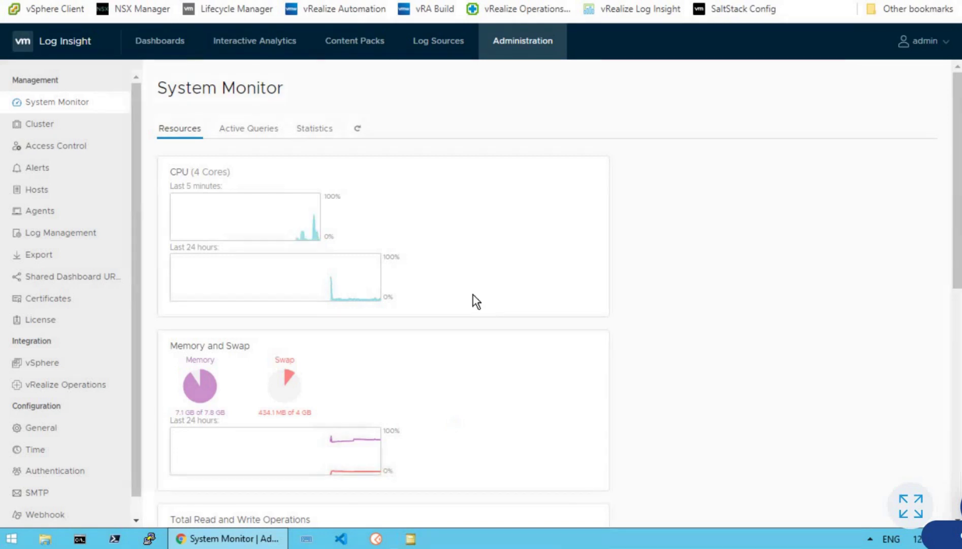
Examine the Total Read and Write Operations charts for the last 5 minutes and last 24 hours.
{"action": "scroll", "coordinate": [473, 300], "scroll_direction": "down", "scroll_amount": 4}
{"action": "key", "text": "ctrl+2"}
{"action": "mouse_move", "coordinate": [163, 278]}
{"action": "left_mouse_down"}
{"action": "mouse_move", "coordinate": [337, 365]}
{"action": "mouse_move", "coordinate": [415, 427]}
{"action": "mouse_move", "coordinate": [493, 446]}
{"action": "left_mouse_up"}
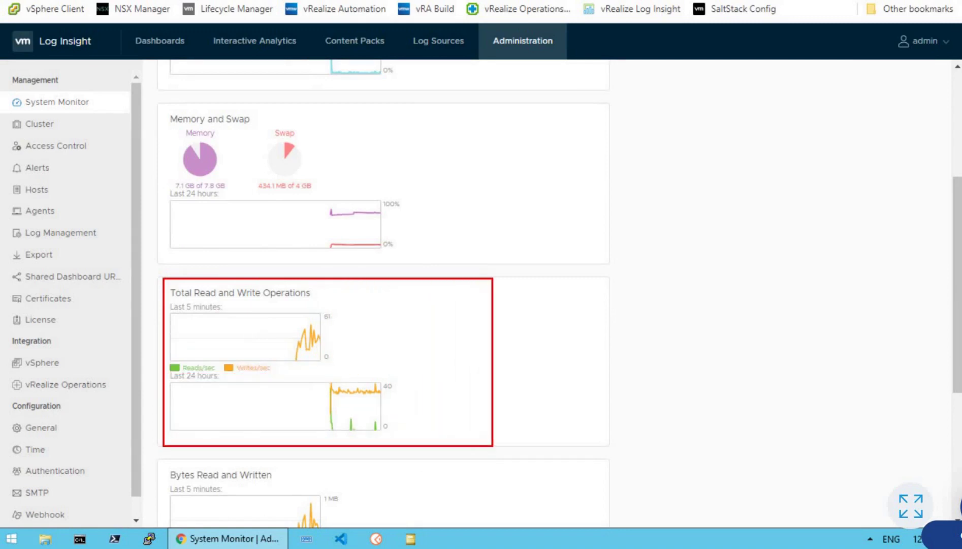
{"action": "key", "text": "ctrl+z"}
{"action": "left_click_drag", "start_coordinate": [163, 299], "coordinate": [235, 316]}
{"action": "left_click_drag", "start_coordinate": [164, 372], "coordinate": [431, 443]}
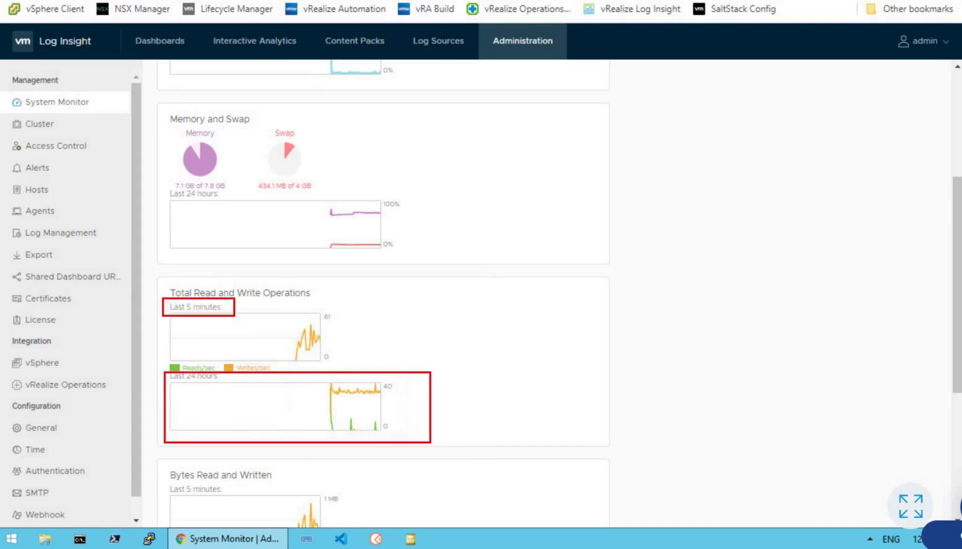
{"action": "key", "text": "Escape"}
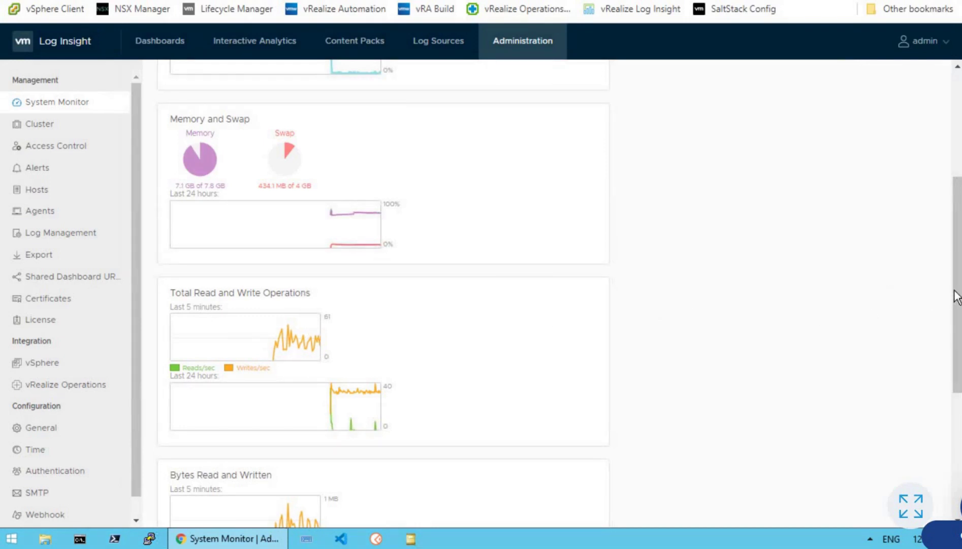
Review the Bytes Read and Written charts and check the Live Storage usage in the System Monitor.
{"action": "scroll", "coordinate": [587, 333], "scroll_direction": "down", "scroll_amount": 2}
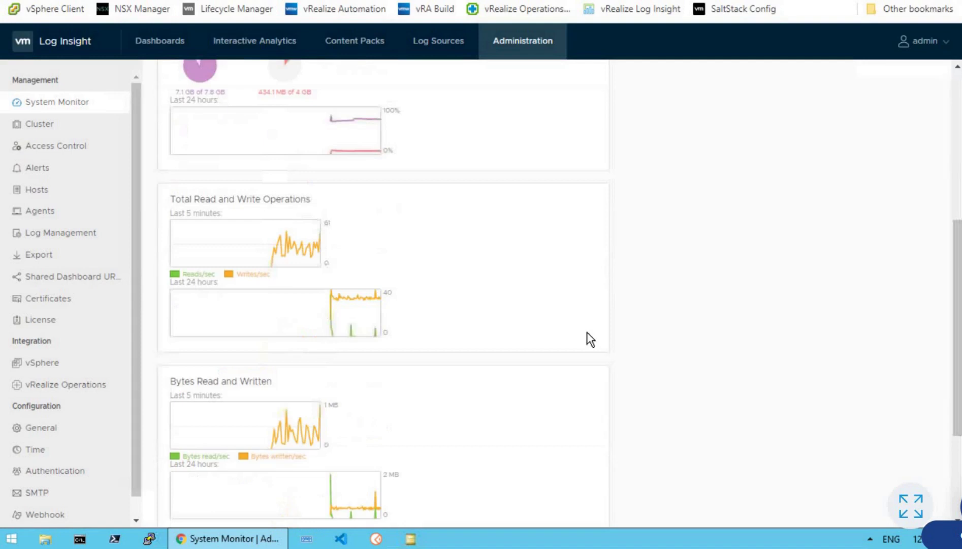
{"action": "scroll", "coordinate": [588, 333], "scroll_direction": "down", "scroll_amount": 3}
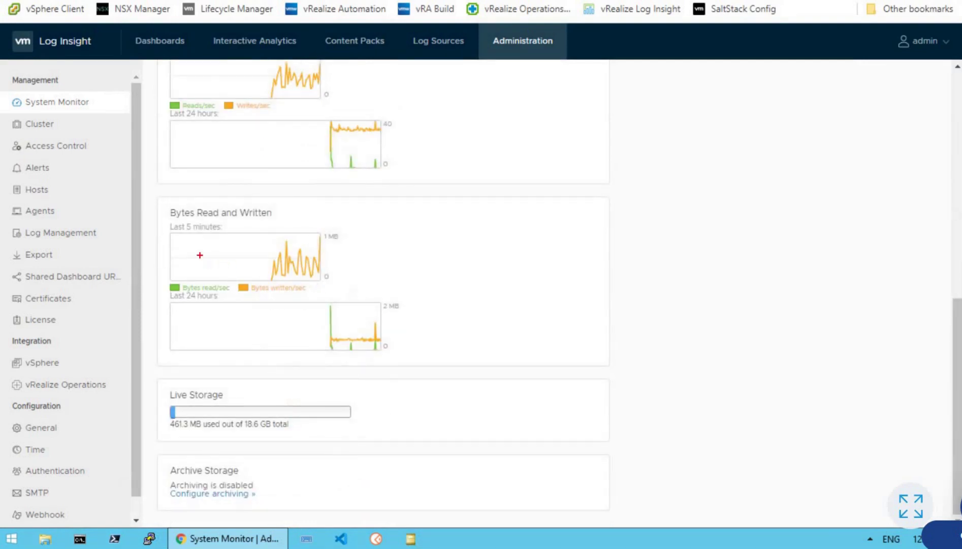
{"action": "mouse_move", "coordinate": [159, 372]}
{"action": "left_mouse_down"}
{"action": "mouse_move", "coordinate": [364, 444]}
{"action": "mouse_move", "coordinate": [425, 447]}
{"action": "left_mouse_up"}
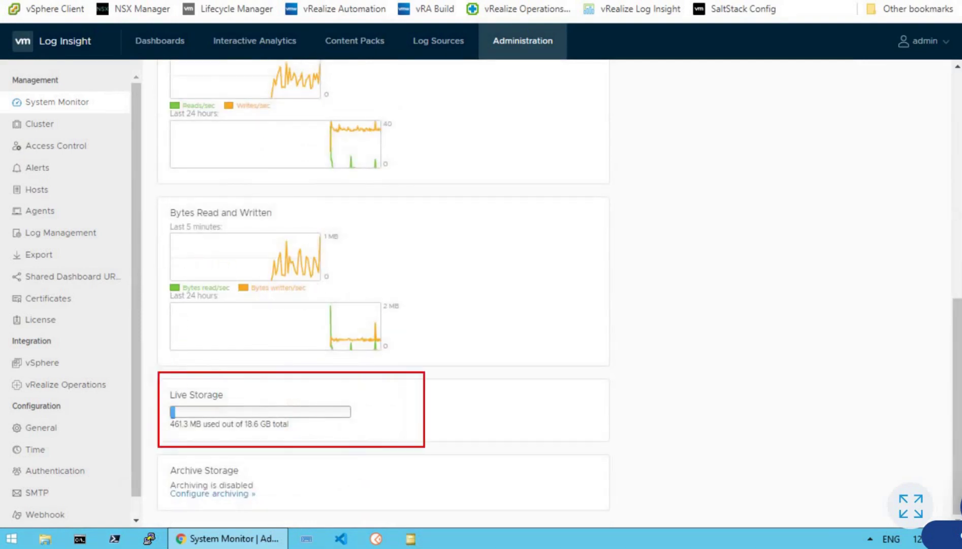
{"action": "left_click_drag", "start_coordinate": [265, 435], "coordinate": [303, 452]}
{"action": "left_click_drag", "start_coordinate": [192, 433], "coordinate": [168, 459]}
{"action": "key", "text": "Escape"}
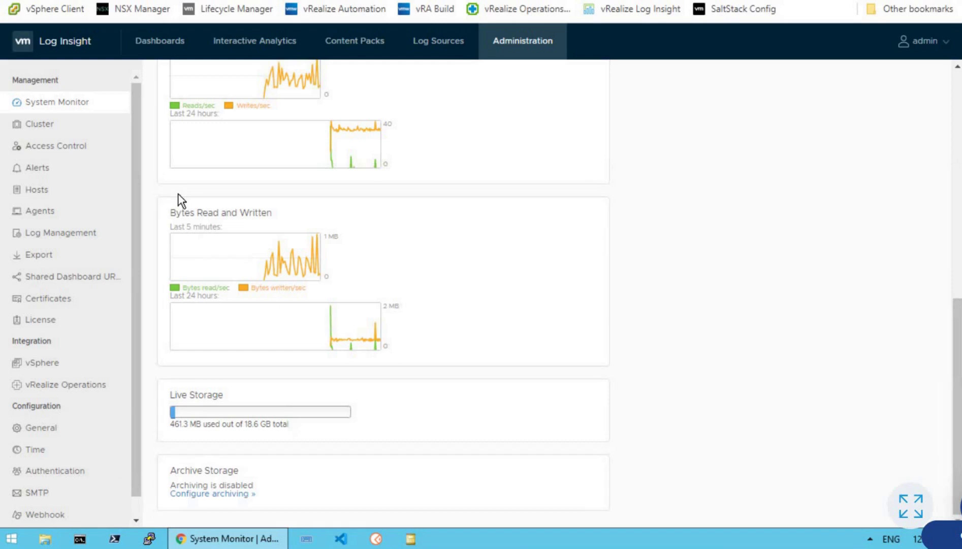
Open the Cluster management page and examine the node's host, uptime and version in the Nodes table.
{"action": "left_click", "coordinate": [47, 129]}
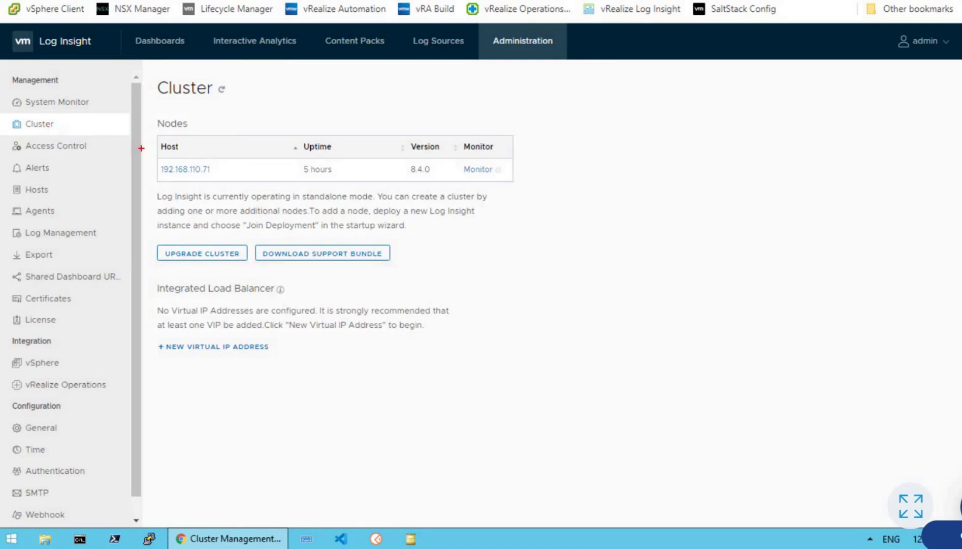
{"action": "mouse_move", "coordinate": [153, 113]}
{"action": "left_mouse_down"}
{"action": "mouse_move", "coordinate": [304, 185]}
{"action": "mouse_move", "coordinate": [513, 194]}
{"action": "left_mouse_up"}
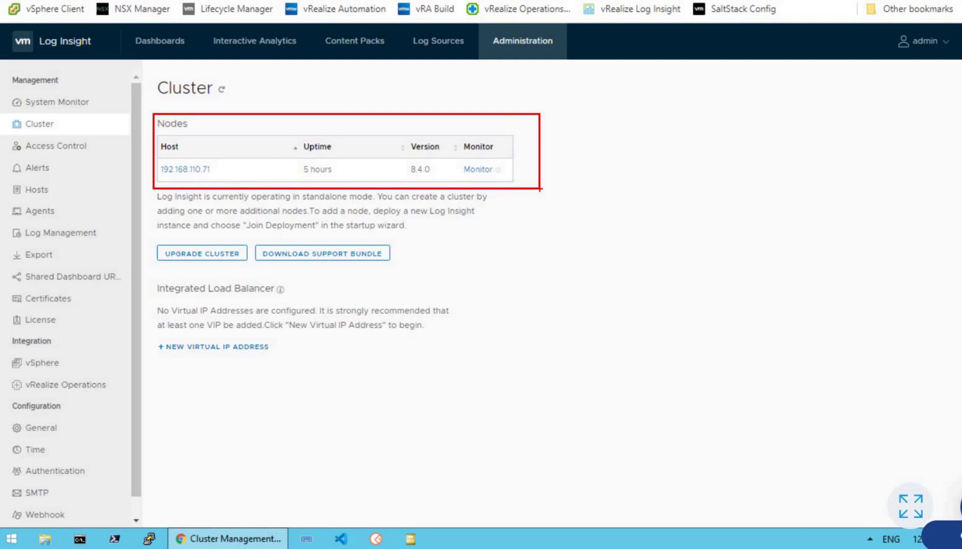
{"action": "key", "text": "e"}
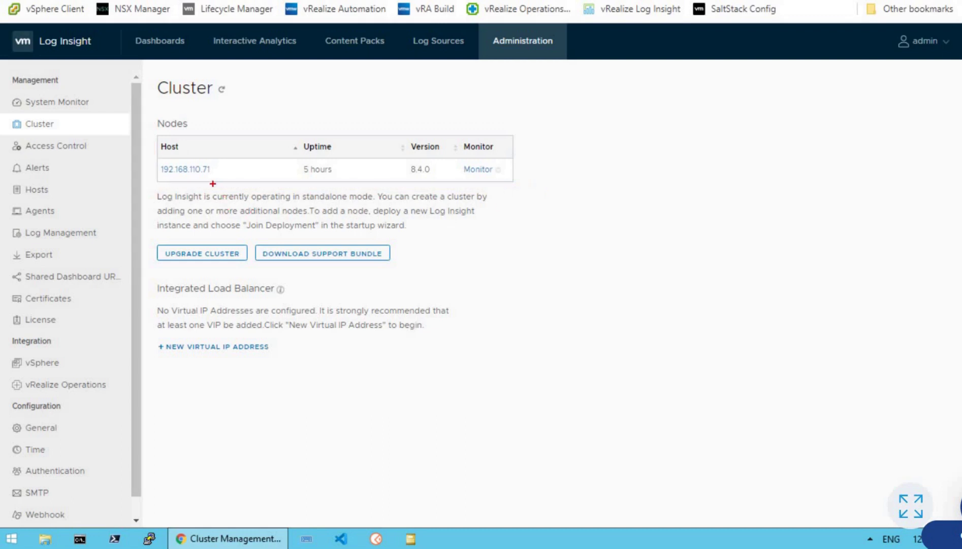
{"action": "key", "text": "Escape"}
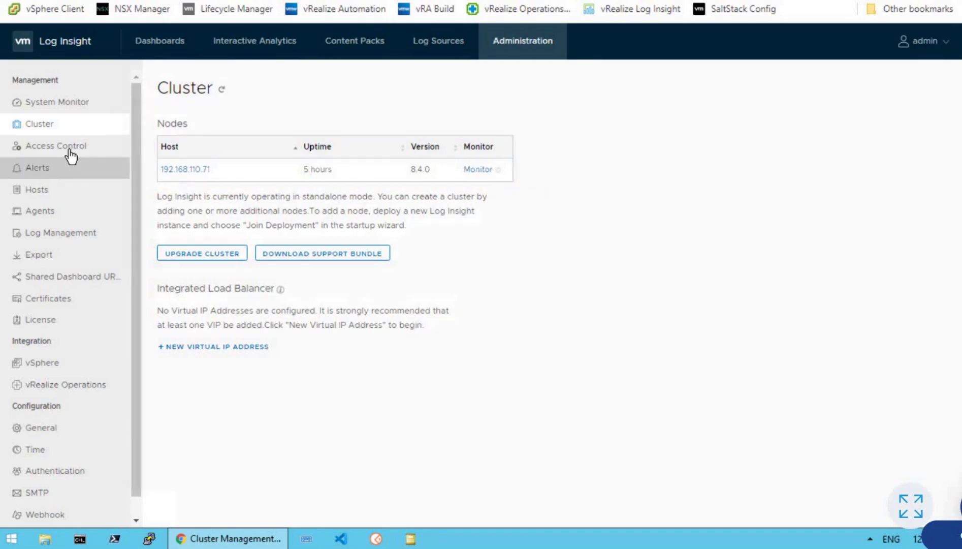
View the users and groups under Access Control and open the Hosts page to see the hosts sending events.
{"action": "left_click", "coordinate": [71, 156]}
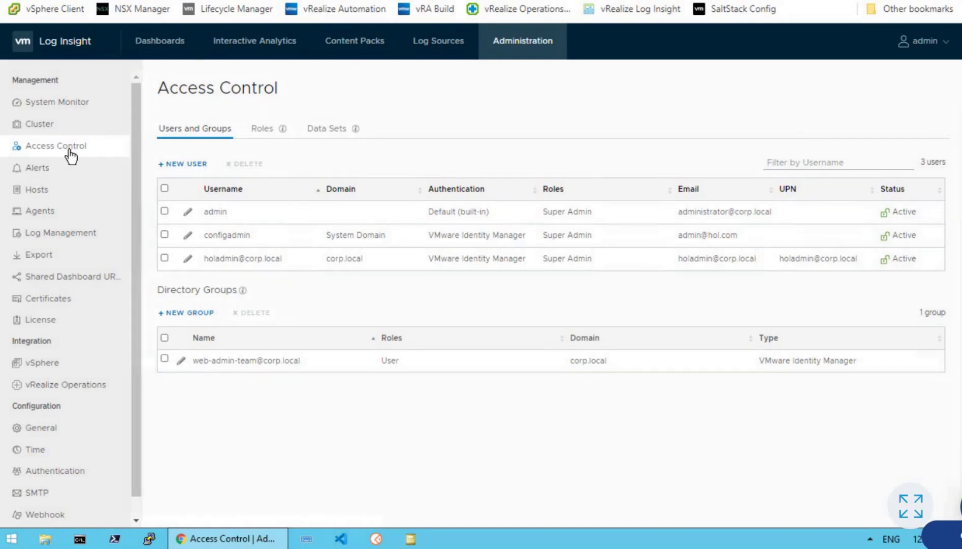
{"action": "left_click", "coordinate": [50, 193]}
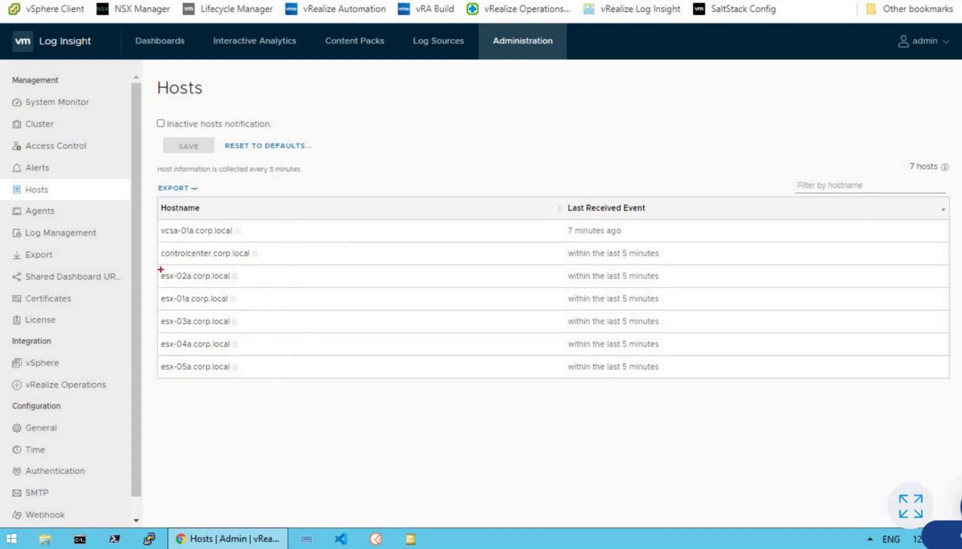
Examine the ESXi, vCenter and control center hostnames on the Hosts page and open the Agents page.
{"action": "left_click_drag", "start_coordinate": [159, 266], "coordinate": [287, 377]}
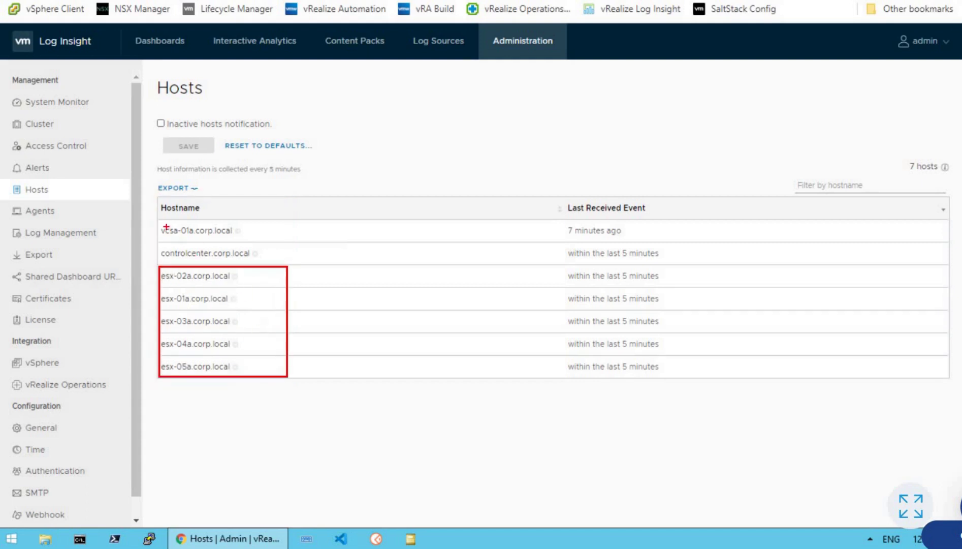
{"action": "mouse_move", "coordinate": [162, 223]}
{"action": "left_mouse_down"}
{"action": "mouse_move", "coordinate": [262, 268]}
{"action": "mouse_move", "coordinate": [290, 267]}
{"action": "left_mouse_up"}
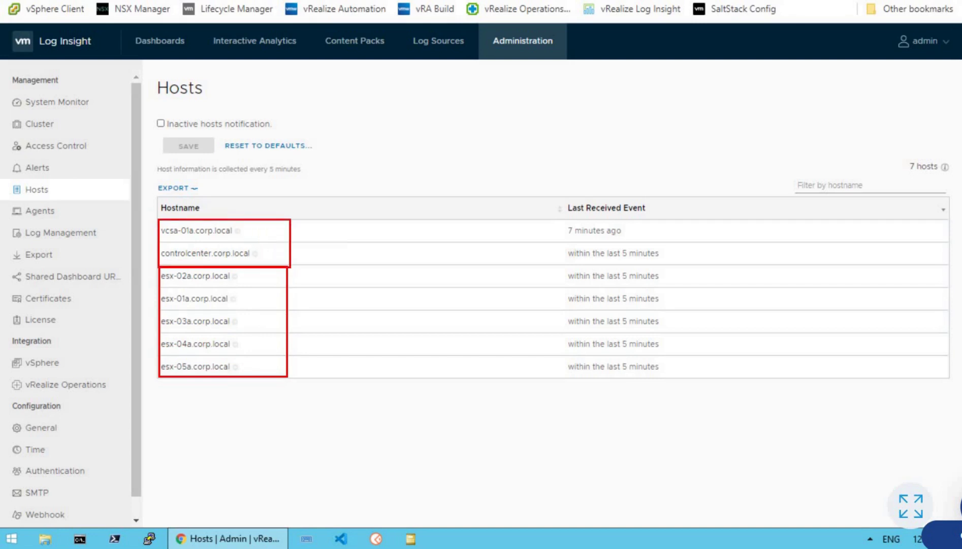
{"action": "left_click", "coordinate": [44, 220]}
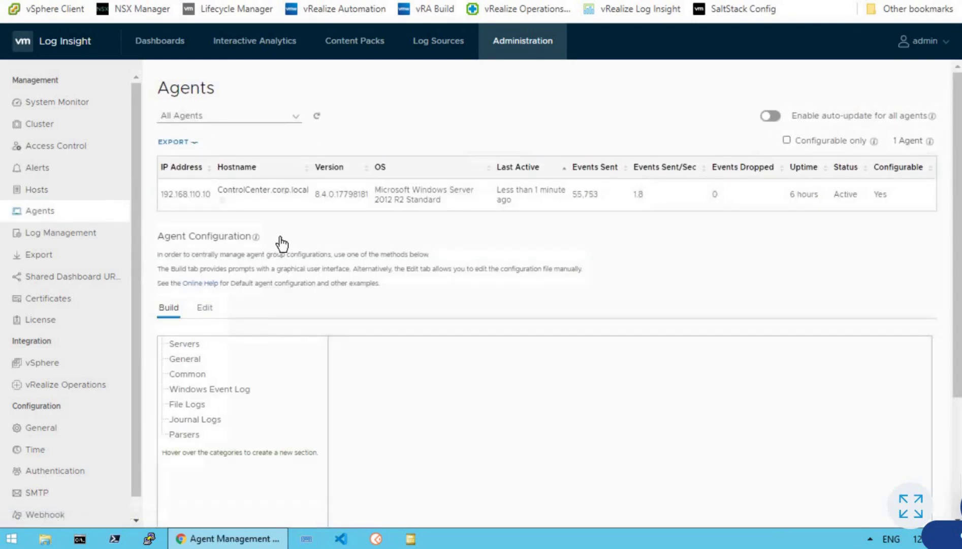
Examine the agent's IP address, hostname, OS, events sent per second, uptime and status in the Agents table.
{"action": "key", "text": "ctrl+2"}
{"action": "left_click_drag", "start_coordinate": [214, 178], "coordinate": [311, 208]}
{"action": "left_click_drag", "start_coordinate": [190, 204], "coordinate": [177, 226]}
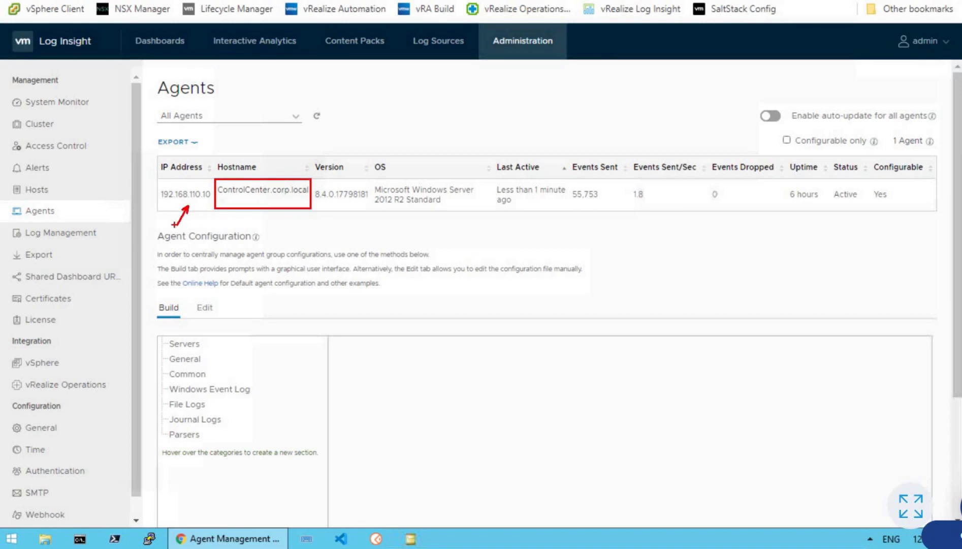
{"action": "left_click_drag", "start_coordinate": [374, 178], "coordinate": [481, 209]}
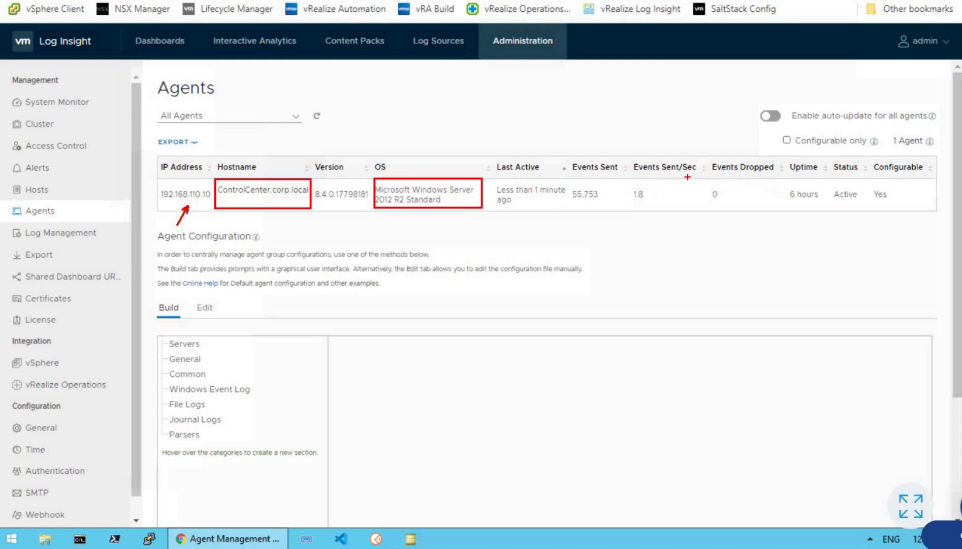
{"action": "left_click_drag", "start_coordinate": [629, 158], "coordinate": [696, 210]}
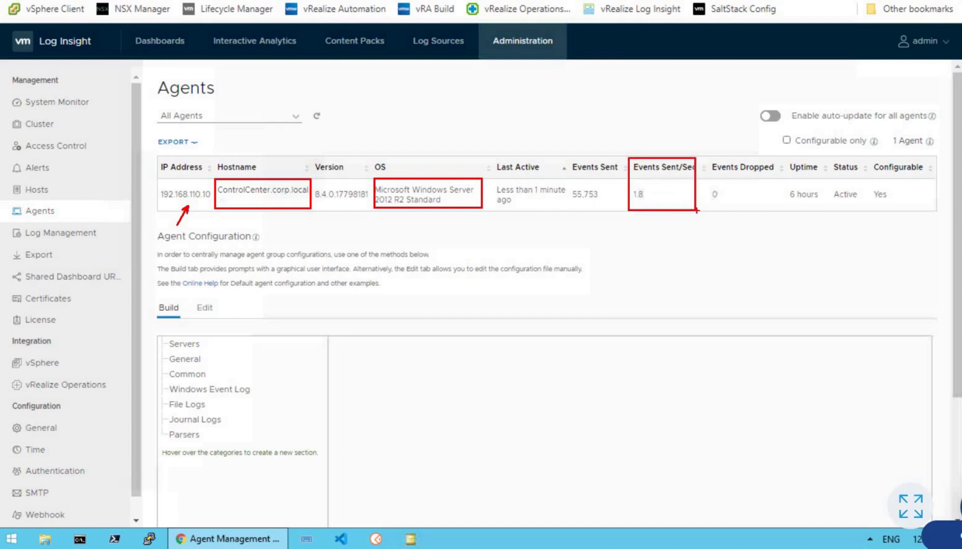
{"action": "mouse_move", "coordinate": [786, 158]}
{"action": "left_mouse_down"}
{"action": "mouse_move", "coordinate": [894, 220]}
{"action": "mouse_move", "coordinate": [919, 220]}
{"action": "left_mouse_up"}
{"action": "key", "text": "Escape"}
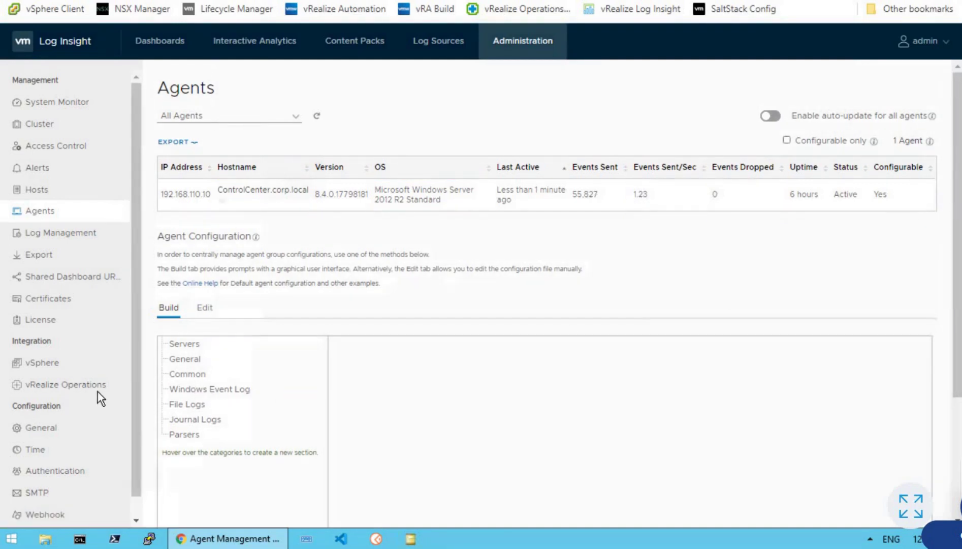
Review the vSphere and vRealize Operations entries under Integration and open the vSphere integration page.
{"action": "key", "text": "ctrl+2"}
{"action": "left_click_drag", "start_coordinate": [5, 331], "coordinate": [76, 349]}
{"action": "key", "text": "ctrl+z"}
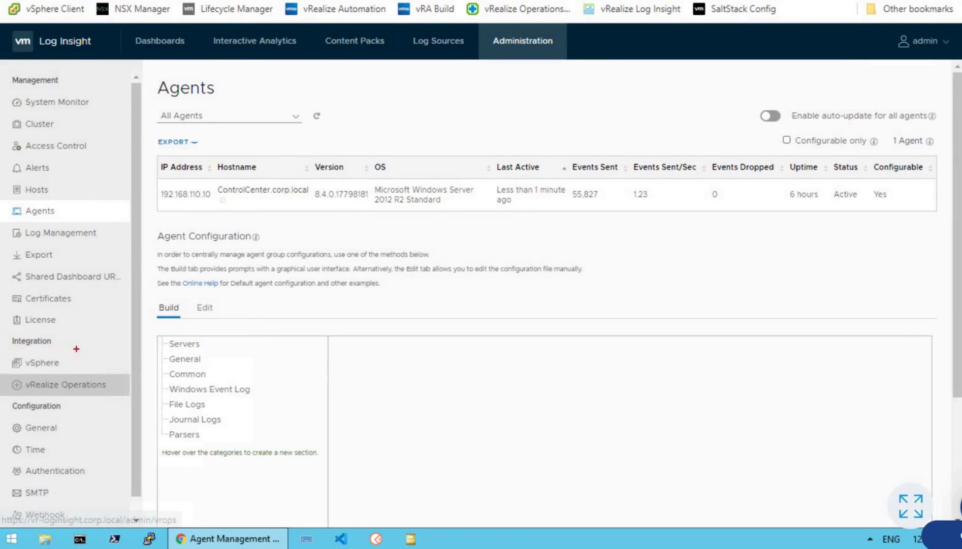
{"action": "left_click_drag", "start_coordinate": [6, 350], "coordinate": [131, 396]}
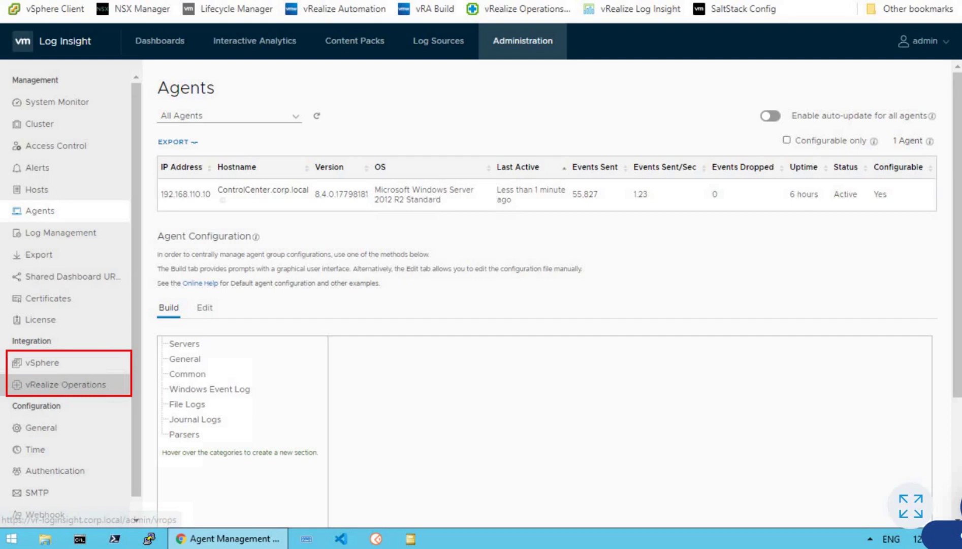
{"action": "left_click_drag", "start_coordinate": [78, 360], "coordinate": [106, 342]}
{"action": "left_click_drag", "start_coordinate": [96, 395], "coordinate": [112, 422]}
{"action": "left_click", "coordinate": [48, 364]}
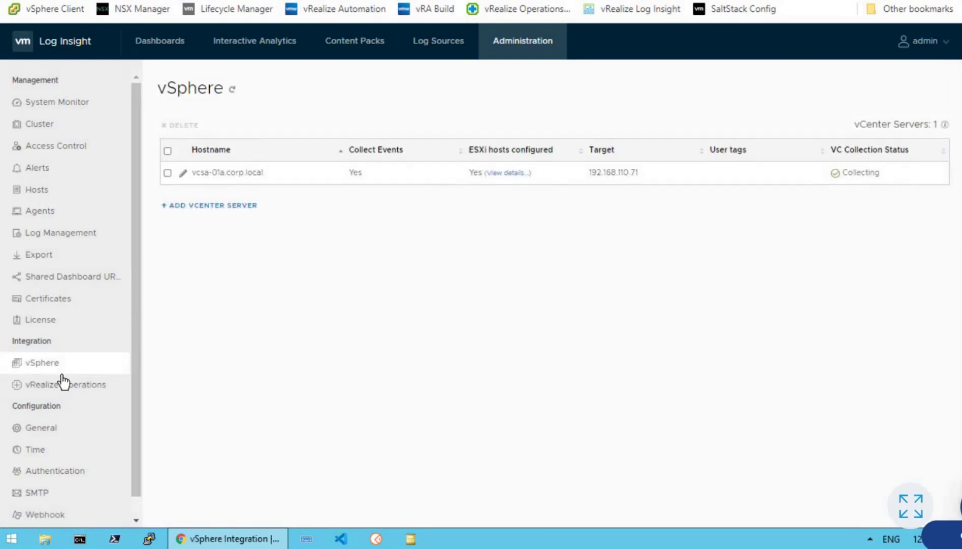
Examine the connected vCenter server's hostname and its VC Collection Status.
{"action": "left_click_drag", "start_coordinate": [166, 161], "coordinate": [205, 170]}
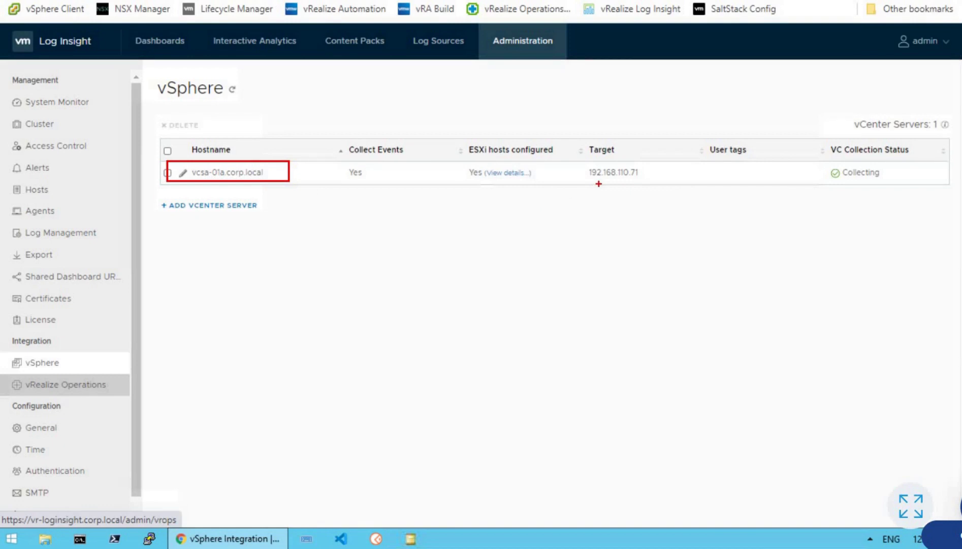
{"action": "mouse_move", "coordinate": [828, 139]}
{"action": "left_mouse_down"}
{"action": "mouse_move", "coordinate": [864, 165]}
{"action": "mouse_move", "coordinate": [937, 184]}
{"action": "left_mouse_up"}
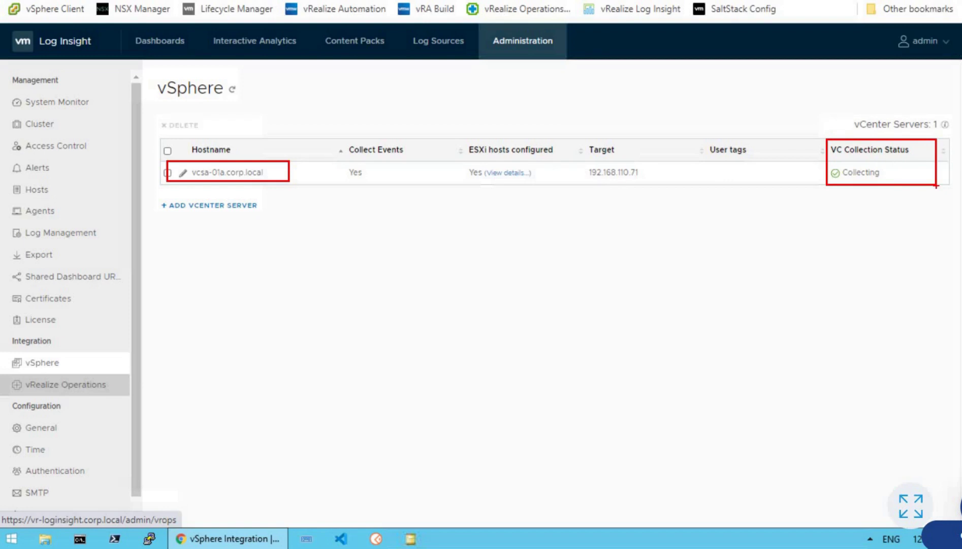
{"action": "key", "text": "Escape"}
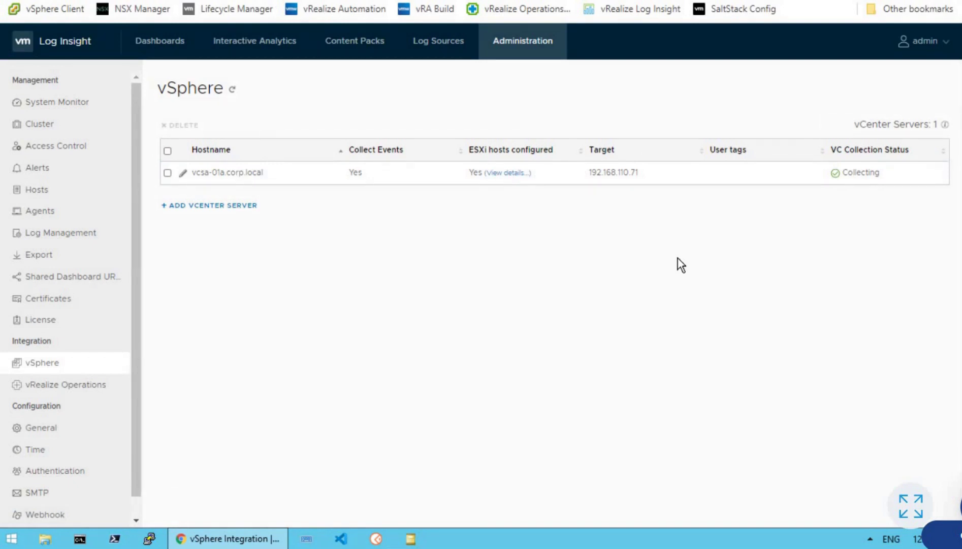
View the fields and collection options for adding a vCenter server, and close the form without saving.
{"action": "left_click", "coordinate": [233, 209]}
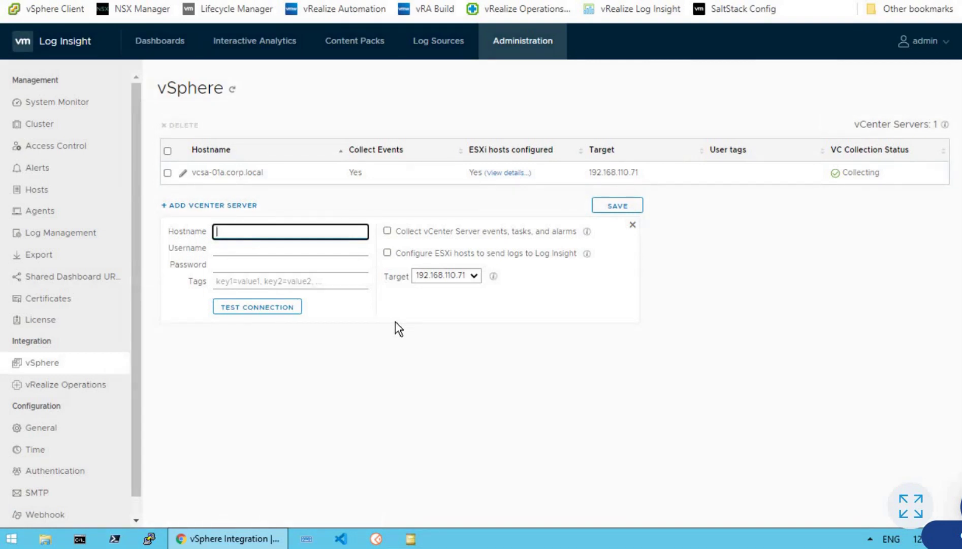
{"action": "left_click", "coordinate": [286, 387]}
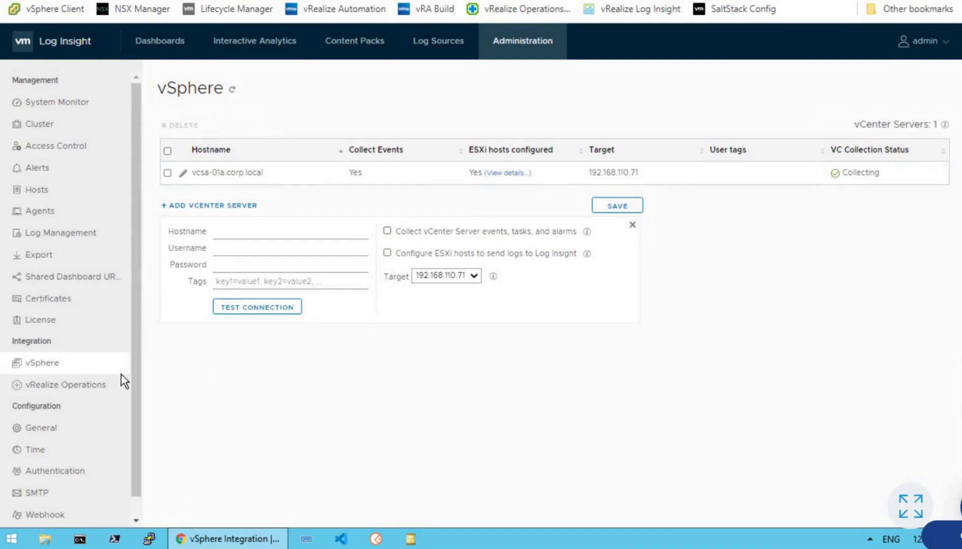
{"action": "left_click", "coordinate": [632, 225]}
Open the vRealize Operations integration, review its hostname and credential fields, and test the connection.
{"action": "left_click", "coordinate": [74, 394]}
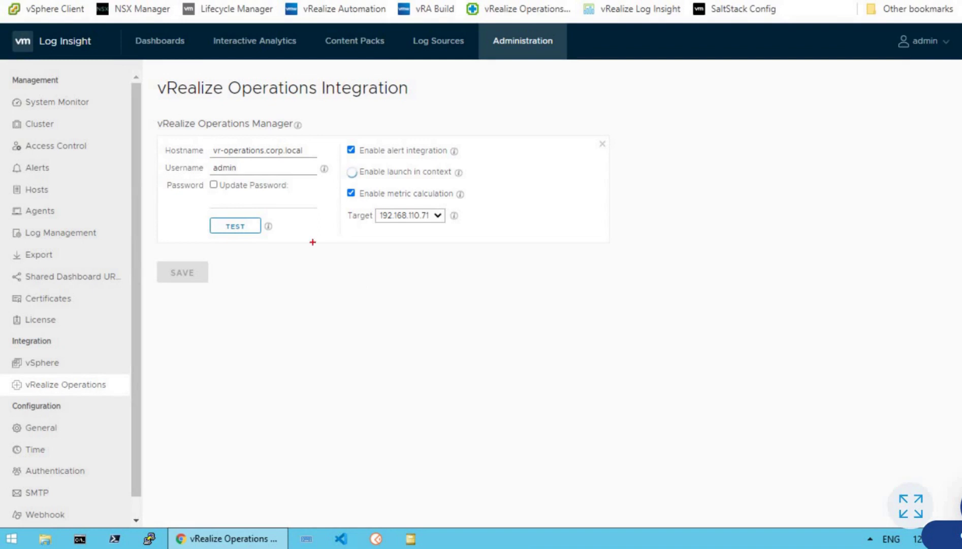
{"action": "mouse_move", "coordinate": [160, 138]}
{"action": "left_mouse_down"}
{"action": "mouse_move", "coordinate": [241, 158]}
{"action": "mouse_move", "coordinate": [335, 212]}
{"action": "left_mouse_up"}
{"action": "left_click", "coordinate": [236, 230]}
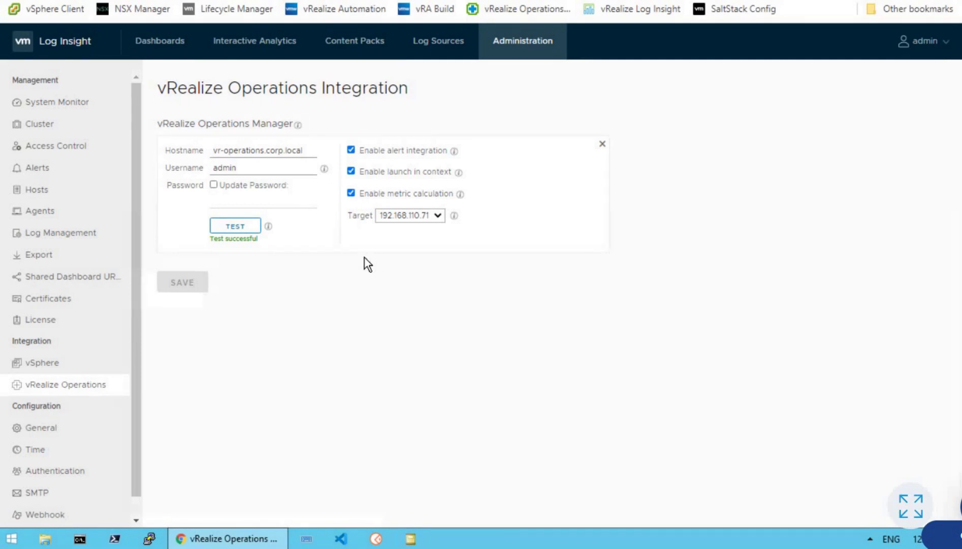
{"action": "left_click_drag", "start_coordinate": [190, 213], "coordinate": [312, 248]}
Open the General Configuration and examine the alert notification fields and the browser session timeout.
{"action": "scroll", "coordinate": [48, 402], "scroll_direction": "down", "scroll_amount": 1}
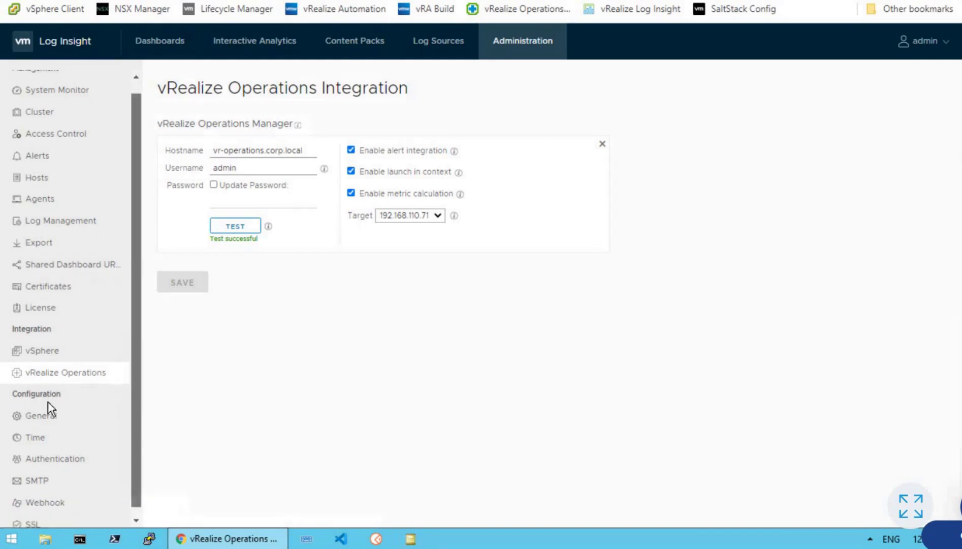
{"action": "left_click", "coordinate": [43, 413]}
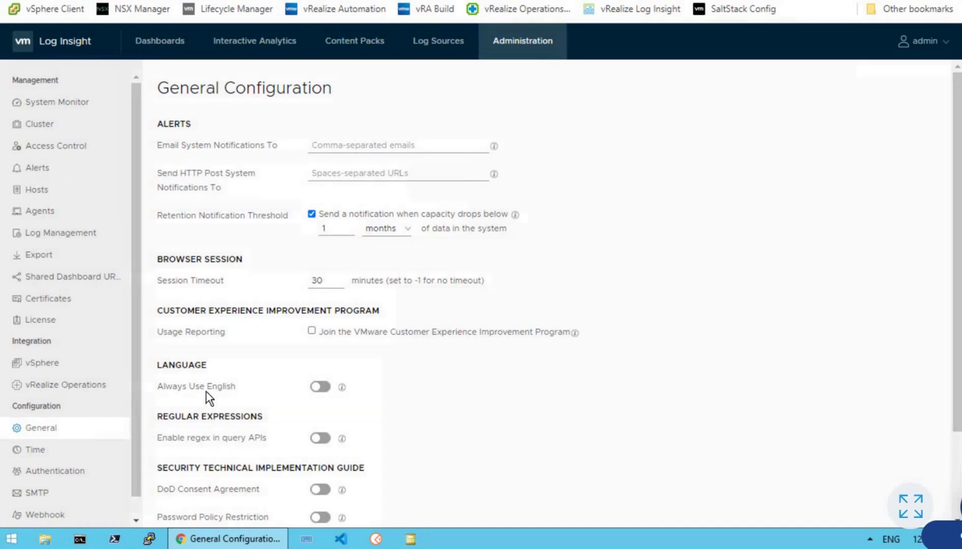
{"action": "mouse_move", "coordinate": [153, 115]}
{"action": "left_mouse_down"}
{"action": "mouse_move", "coordinate": [387, 189]}
{"action": "mouse_move", "coordinate": [519, 198]}
{"action": "left_mouse_up"}
{"action": "left_click_drag", "start_coordinate": [155, 238], "coordinate": [499, 301]}
{"action": "key", "text": "Escape"}
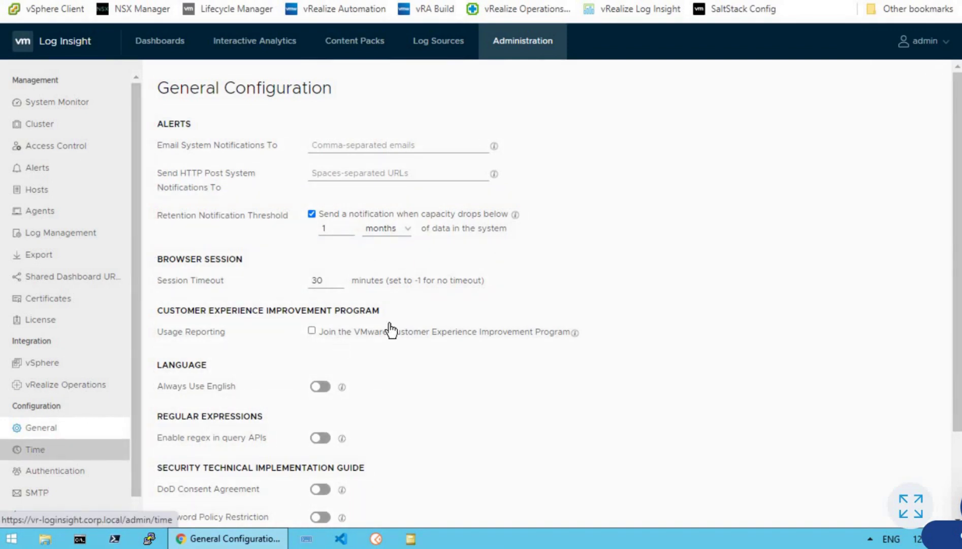
Examine the NTP server synchronization settings in the Time Configuration and return to the Dashboards page.
{"action": "left_click", "coordinate": [35, 450]}
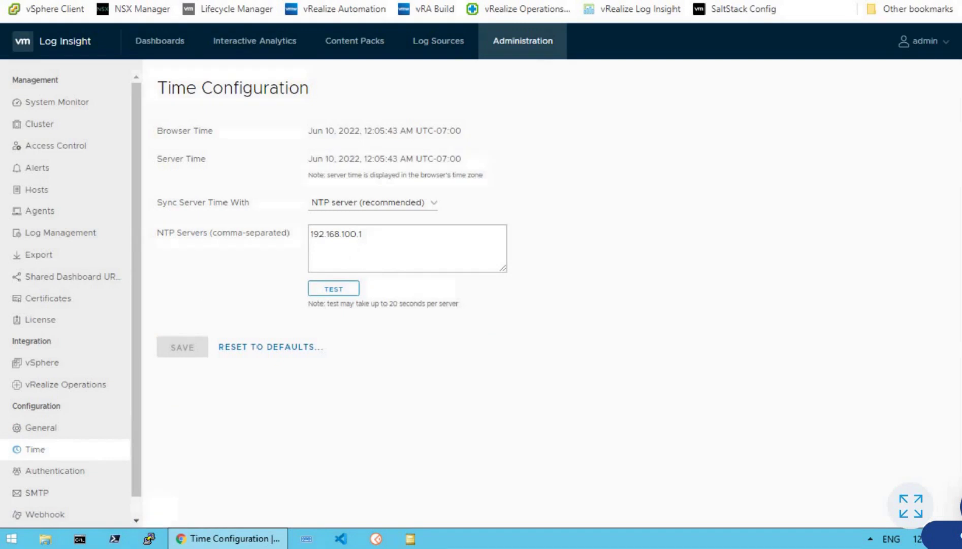
{"action": "left_click_drag", "start_coordinate": [152, 183], "coordinate": [565, 311]}
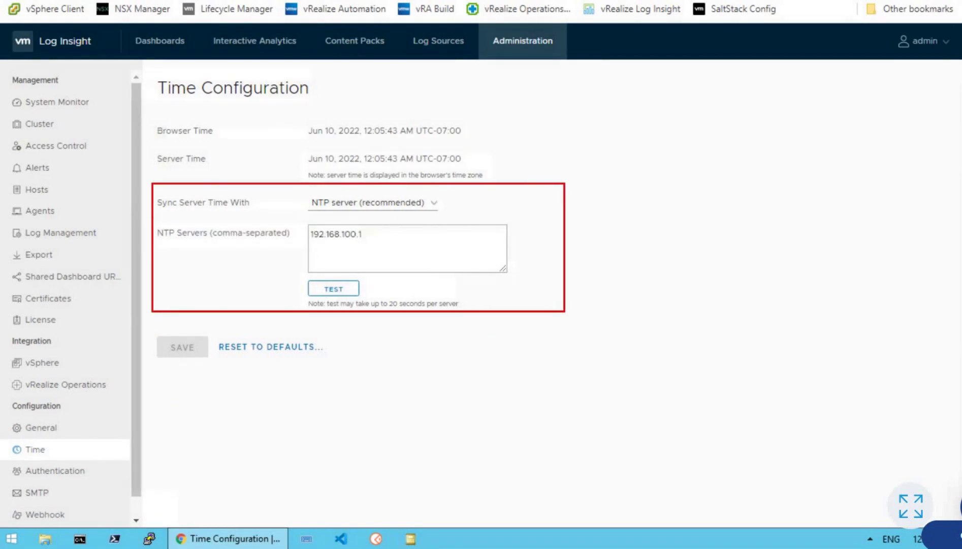
{"action": "left_click", "coordinate": [122, 104]}
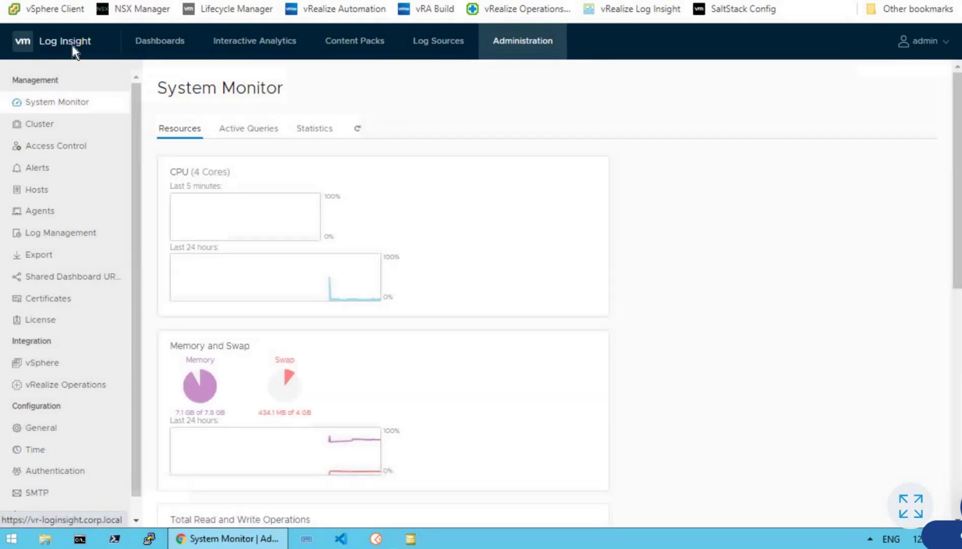
{"action": "left_click", "coordinate": [74, 45]}
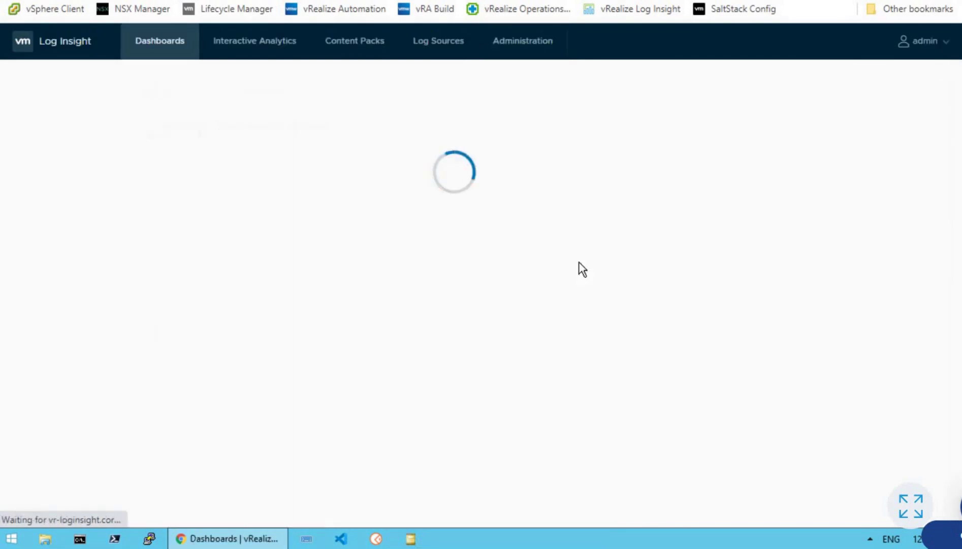